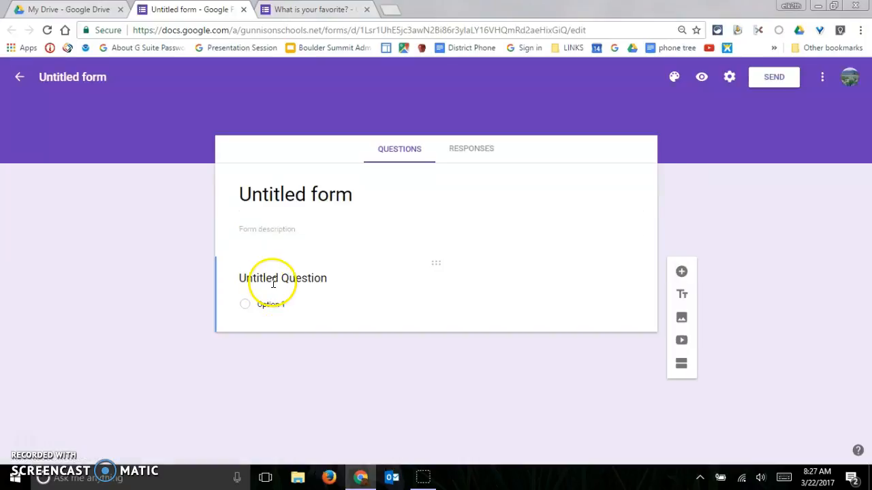
# - Title the form "Breakfast Habits" and change the untitled question to "Do you eat breakfast?"
pyautogui.click(306, 195)
pyautogui.write('Breakfast Habits')
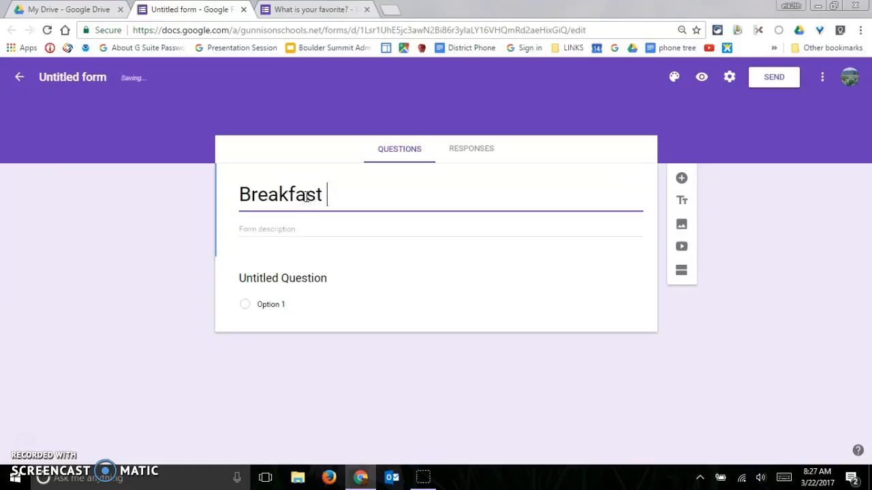
pyautogui.click(289, 273)
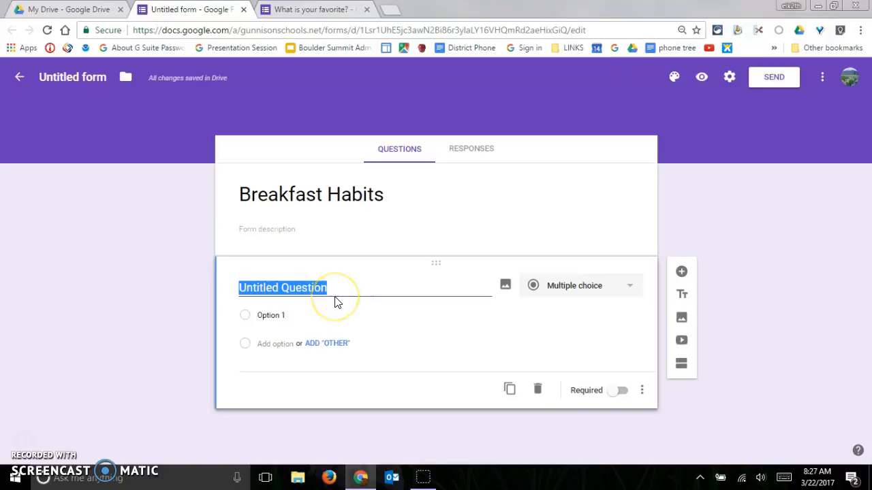
pyautogui.write('Do')
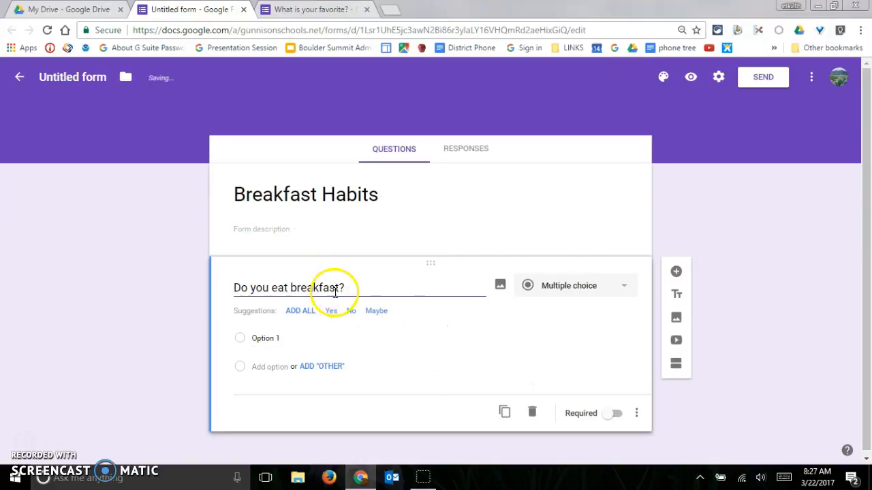
# - Give the "Do you eat breakfast?" question only the suggested options Yes and No, and make it required
pyautogui.click(307, 313)
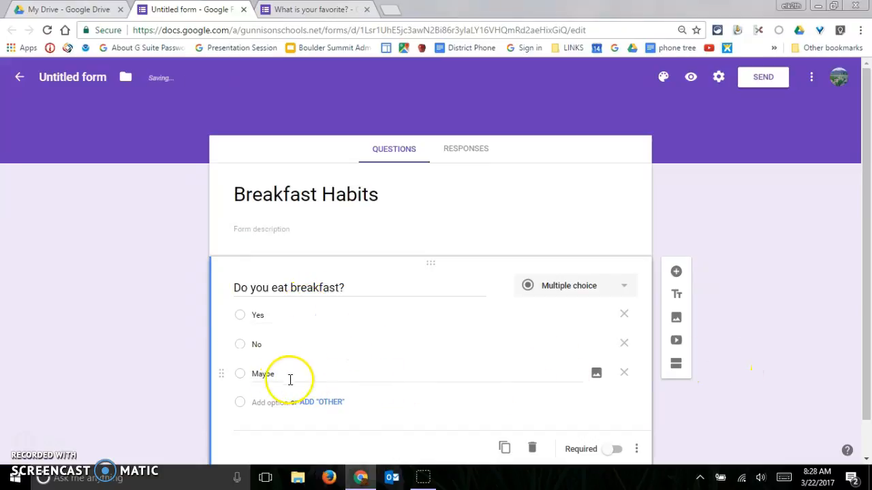
pyautogui.click(625, 375)
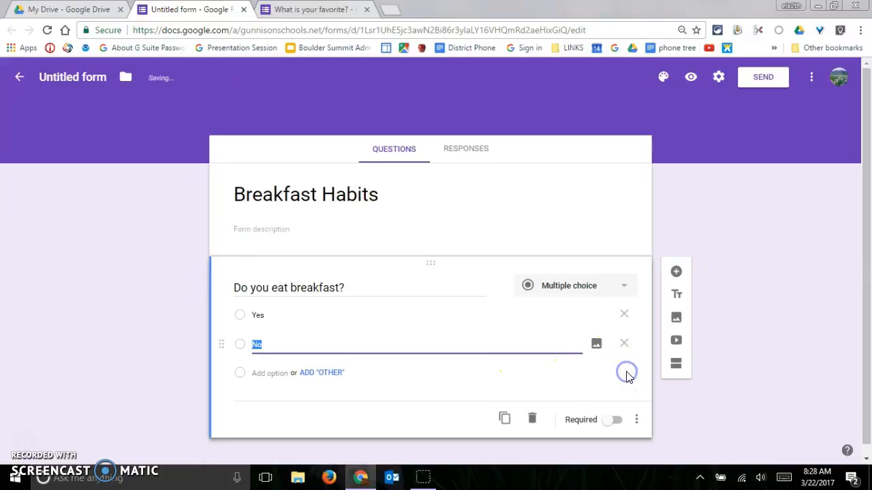
pyautogui.click(616, 411)
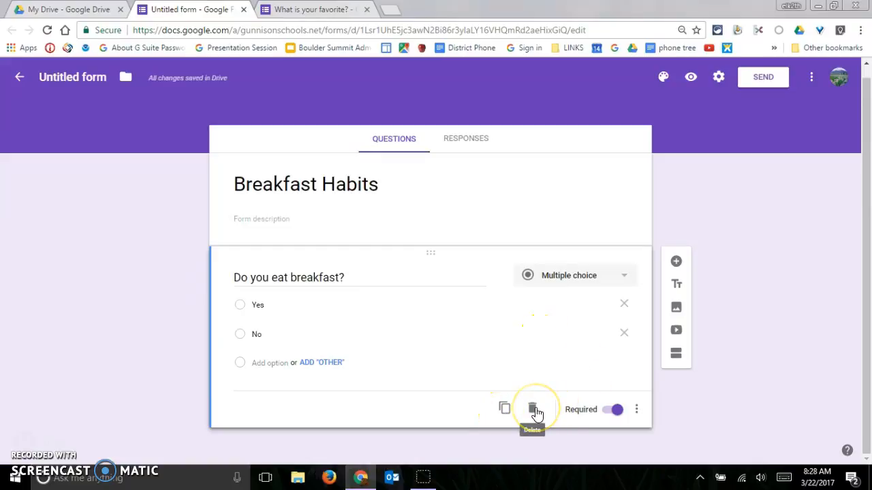
# - Add a new section after the breakfast question and title it "Yes answers"
pyautogui.click(676, 355)
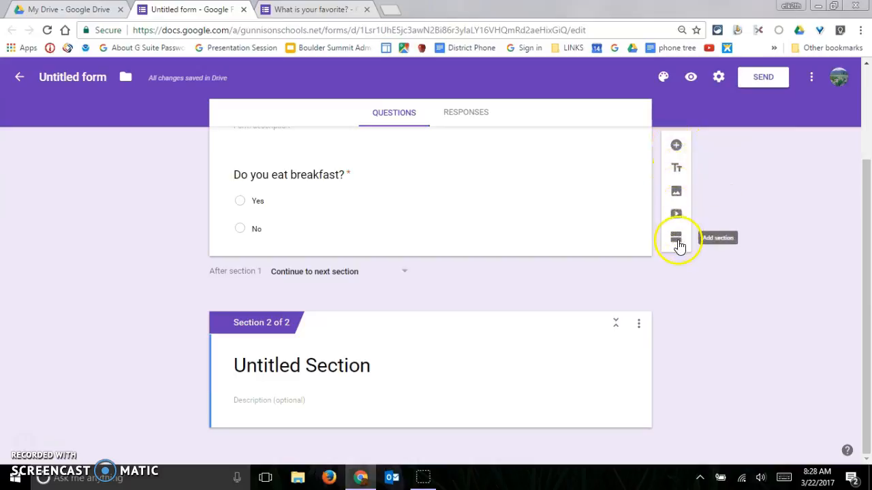
pyautogui.click(326, 366)
pyautogui.write('Yes answers')
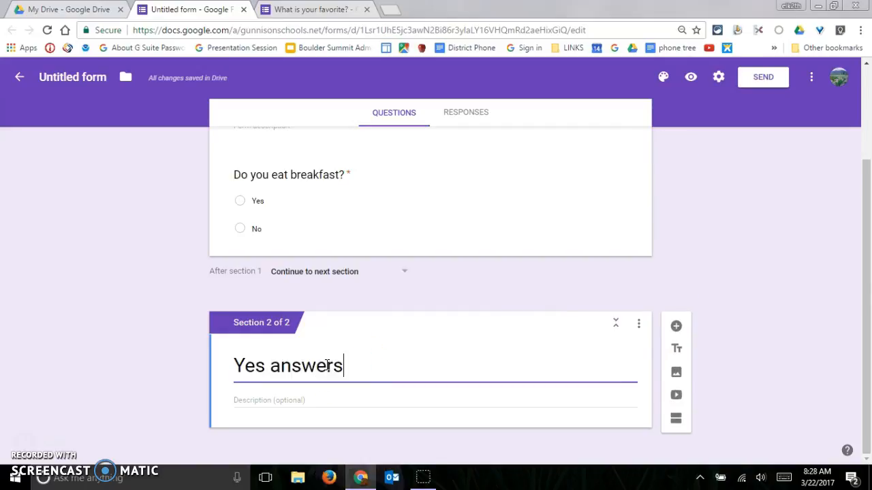
# - Add the question "What is your favorite breakfast?" to the "Yes answers" section as a Dropdown question
pyautogui.click(676, 326)
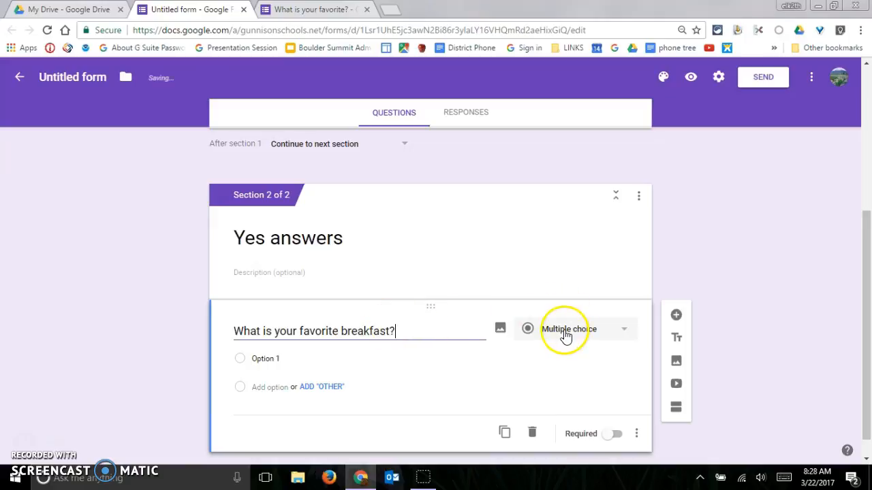
pyautogui.click(607, 326)
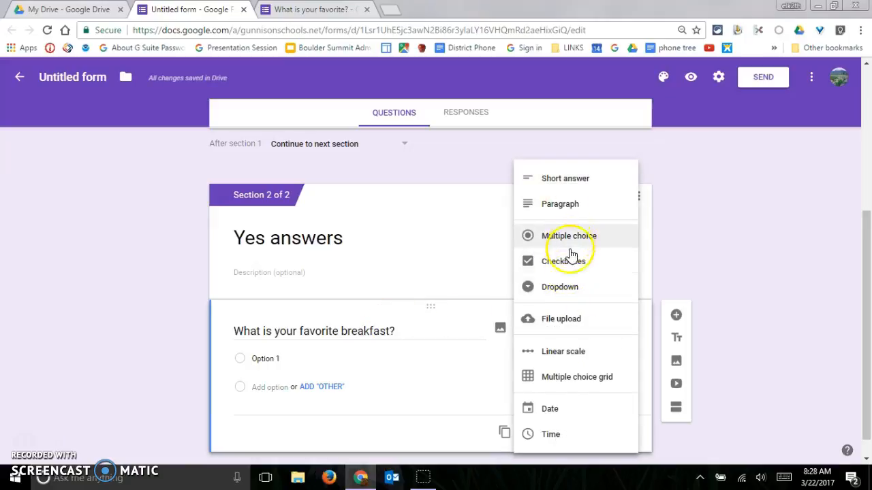
pyautogui.click(562, 287)
# - Enter pancakes, cereal and french toast as the favorite breakfast options and make the question required
pyautogui.click(276, 359)
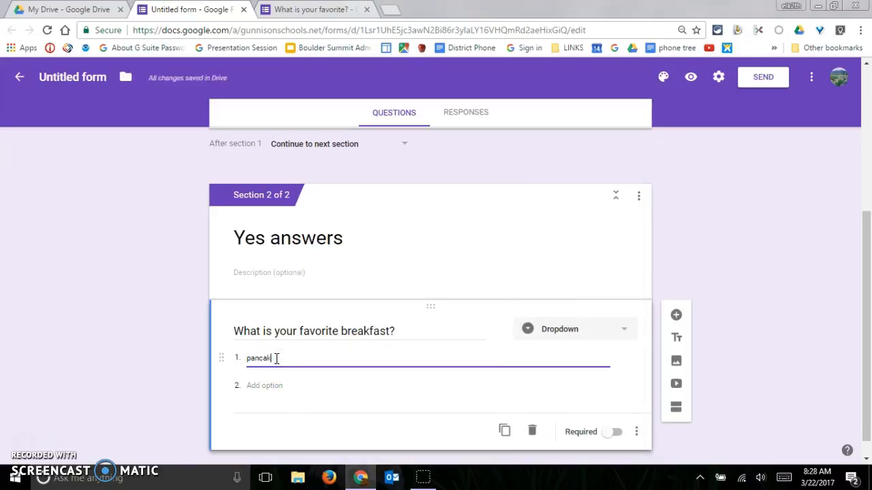
pyautogui.write('cereal')
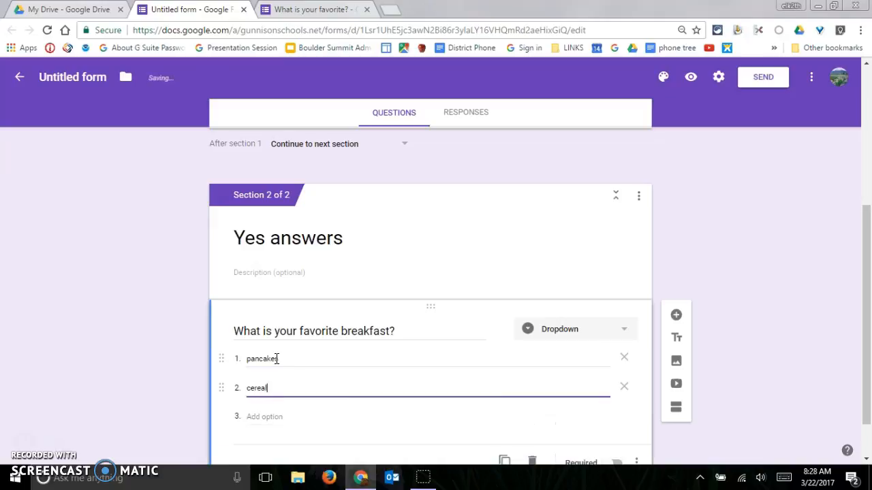
pyautogui.press('Tab')
pyautogui.click(263, 412)
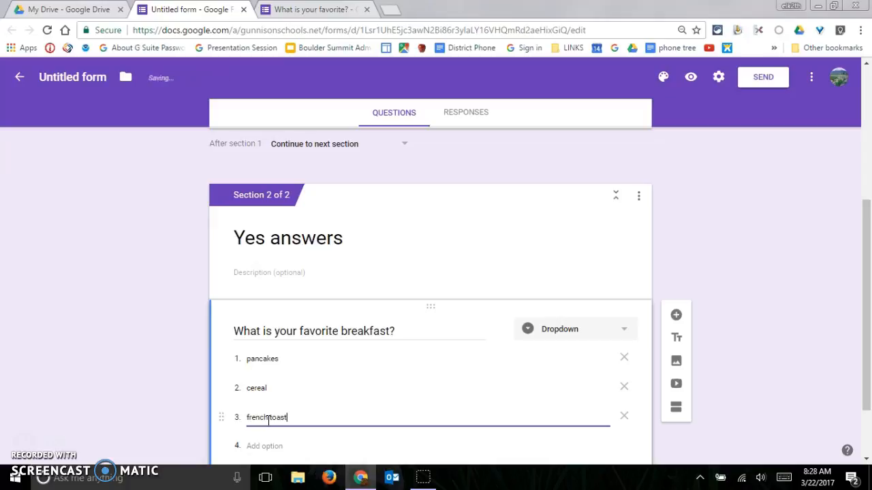
pyautogui.scroll(-2, 744, 350)
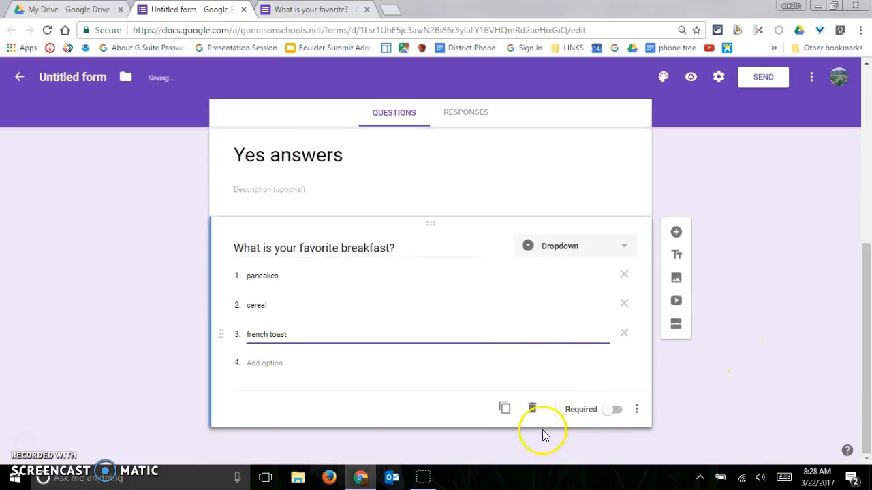
pyautogui.click(615, 409)
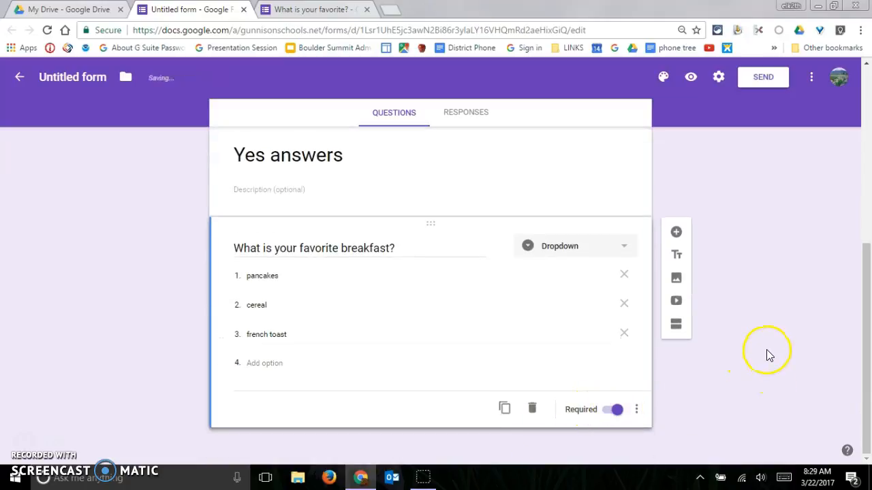
# - Add a third section after the favorite breakfast question and title it "No answers"
pyautogui.click(676, 327)
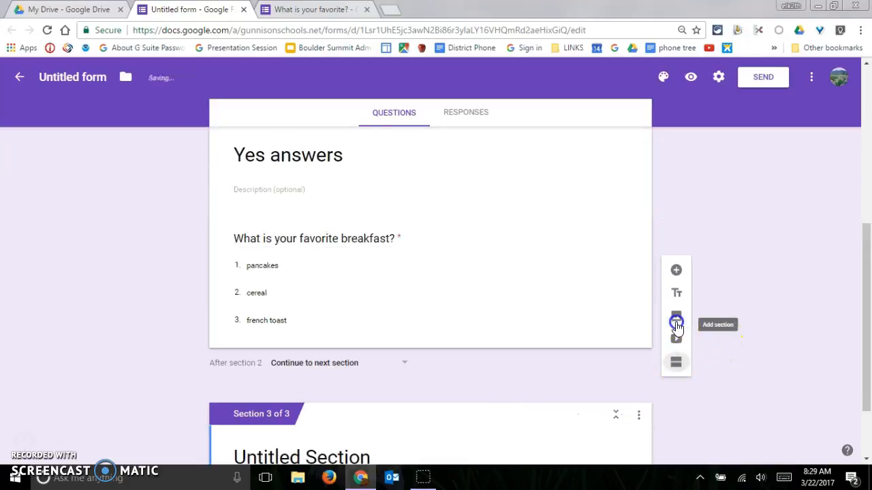
pyautogui.click(304, 363)
pyautogui.write('No answers')
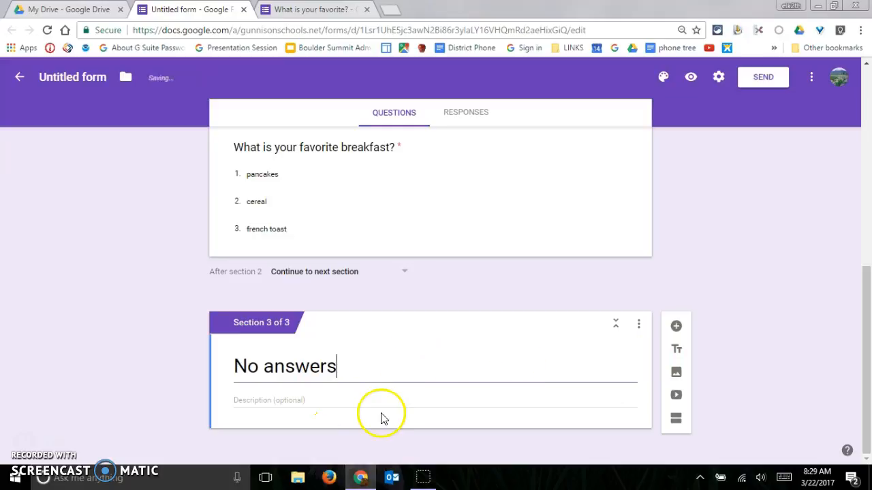
# - Add the question "If schools provided breakfast, would you eat?" to "No answers" with all suggested options: Yes, No and Maybe
pyautogui.click(676, 326)
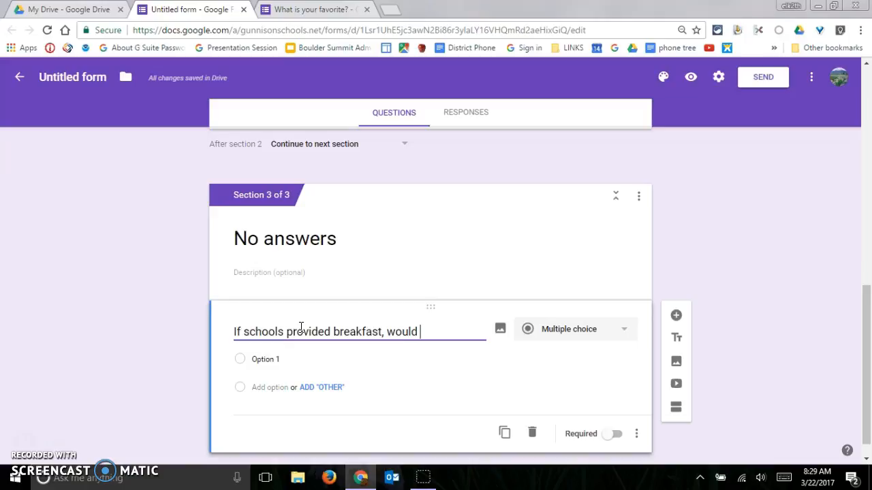
pyautogui.write('?')
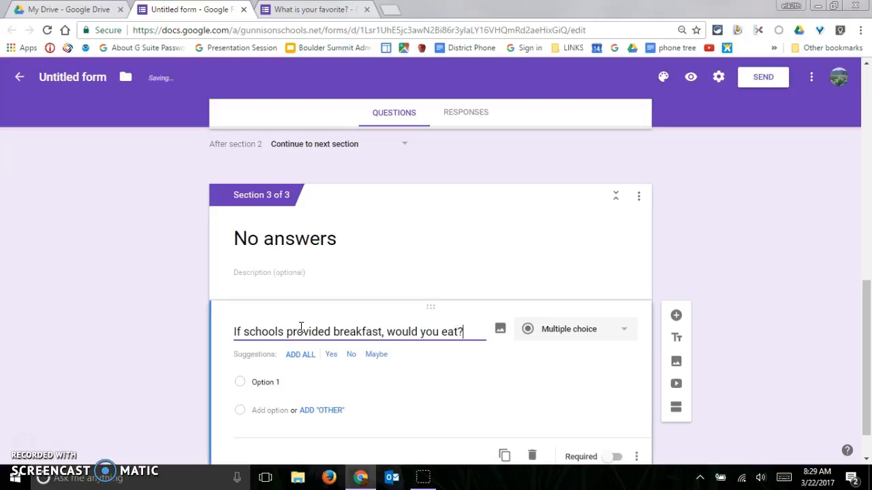
pyautogui.click(301, 354)
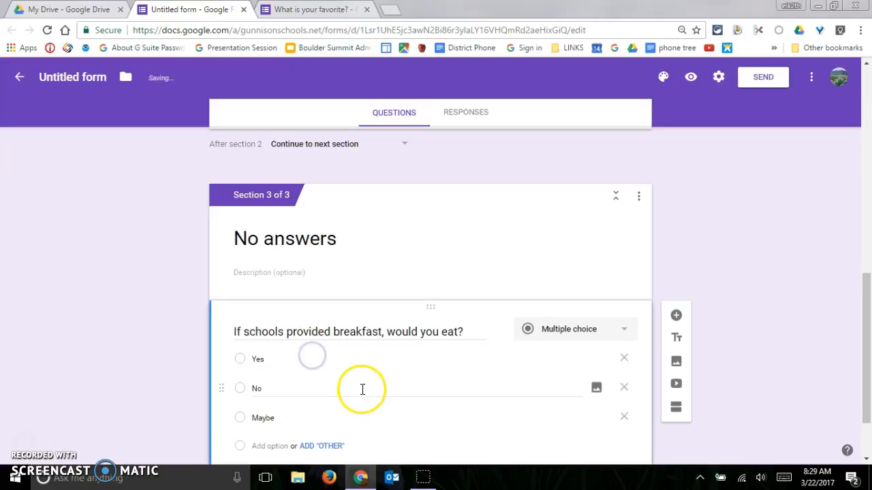
pyautogui.scroll(-1, 368, 381)
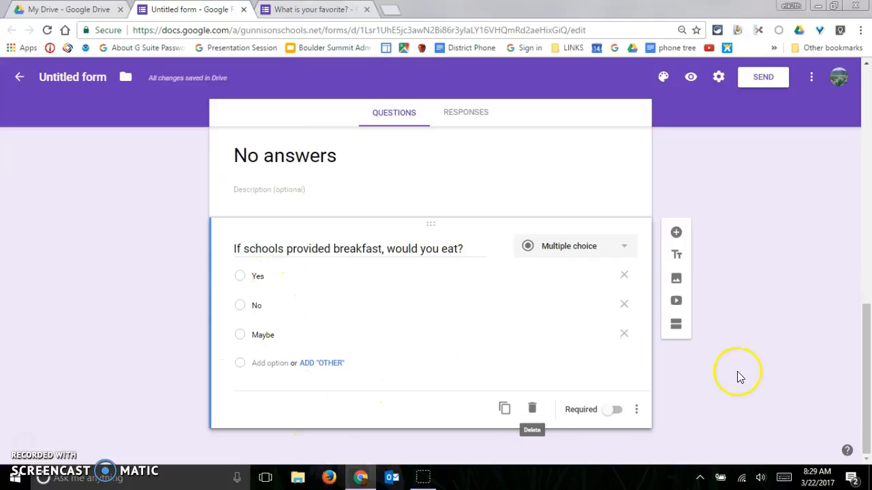
# - Add another multiple-choice question with the placeholder text "ajkdlfjakdfljafj" and the options yes and no
pyautogui.click(675, 232)
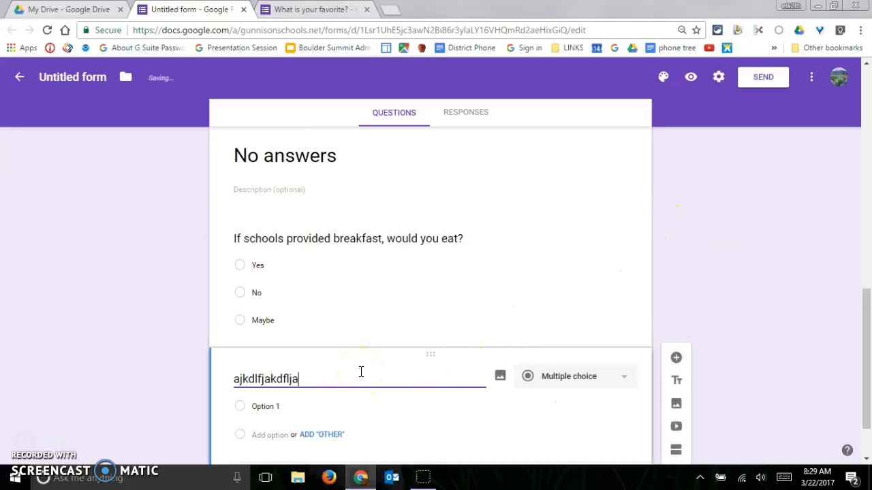
pyautogui.click(293, 408)
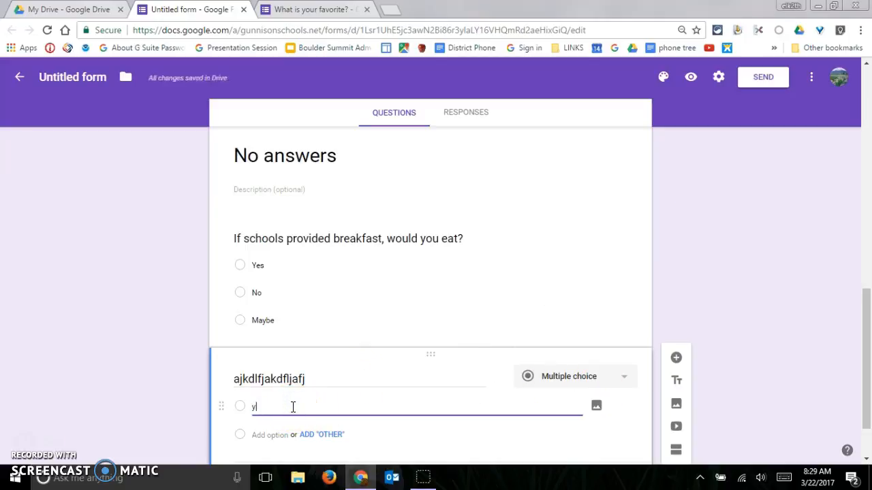
pyautogui.press('Return')
# - Make both the school breakfast question and the placeholder question in the "No answers" section required
pyautogui.click(556, 298)
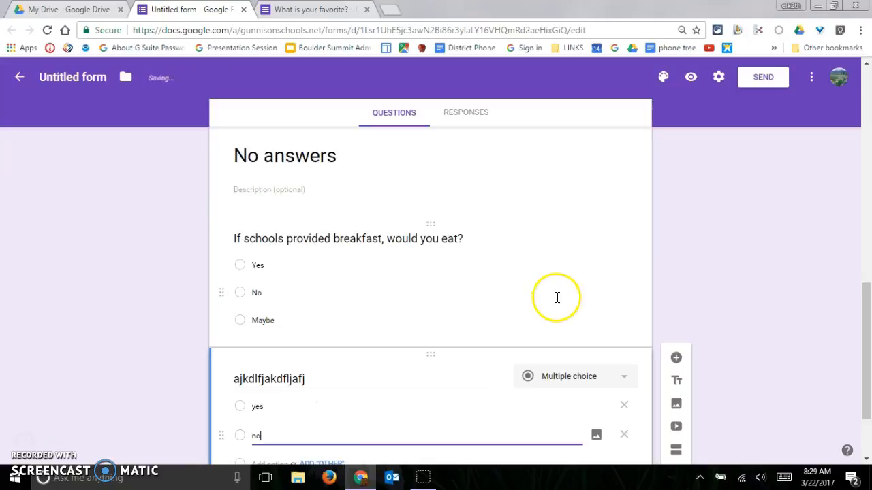
pyautogui.click(614, 346)
pyautogui.scroll(-1, 589, 363)
pyautogui.click(545, 392)
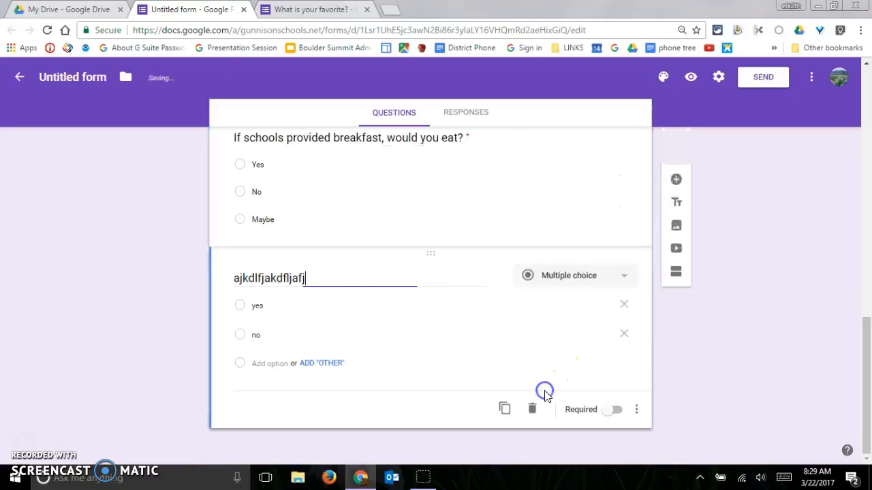
pyautogui.click(615, 410)
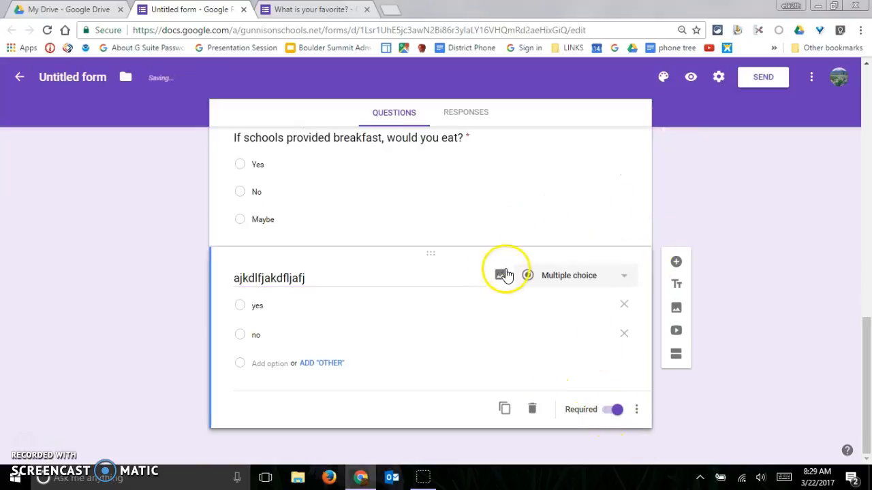
# - Move the option no above yes in the placeholder question, and return it to its original place
pyautogui.scroll(1, 352, 323)
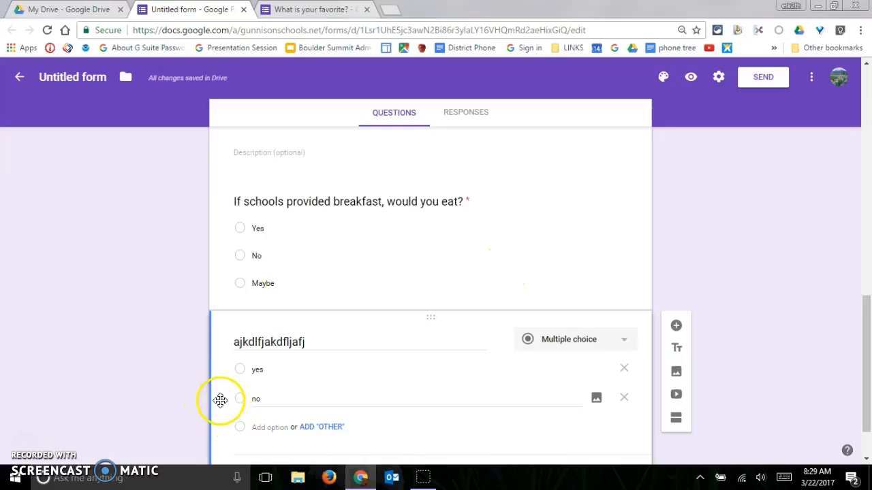
pyautogui.moveTo(220, 400); pyautogui.dragTo(235, 353)
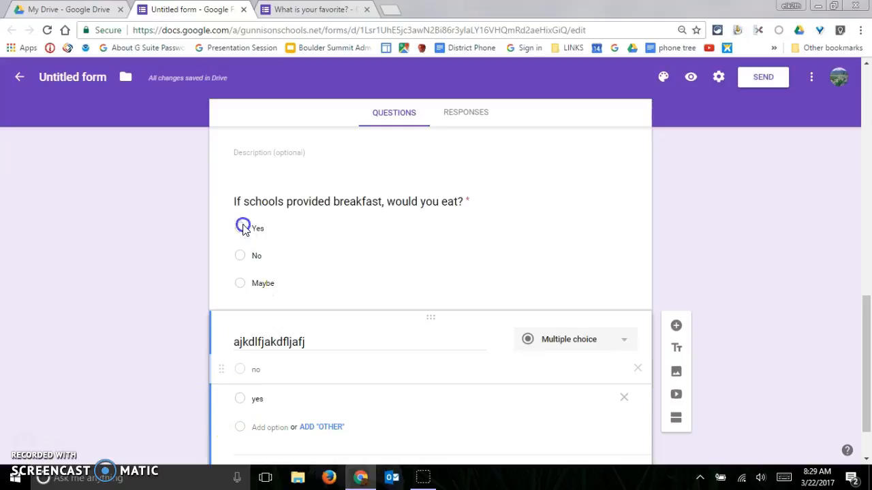
pyautogui.moveTo(222, 396); pyautogui.dragTo(202, 407)
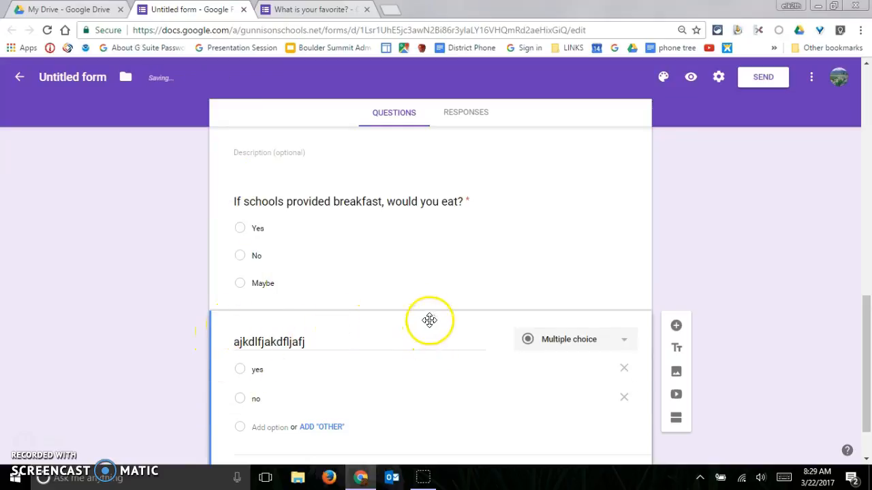
# - Move the placeholder question above the school breakfast question and delete it from the "No answers" section
pyautogui.moveTo(432, 317); pyautogui.dragTo(436, 289)
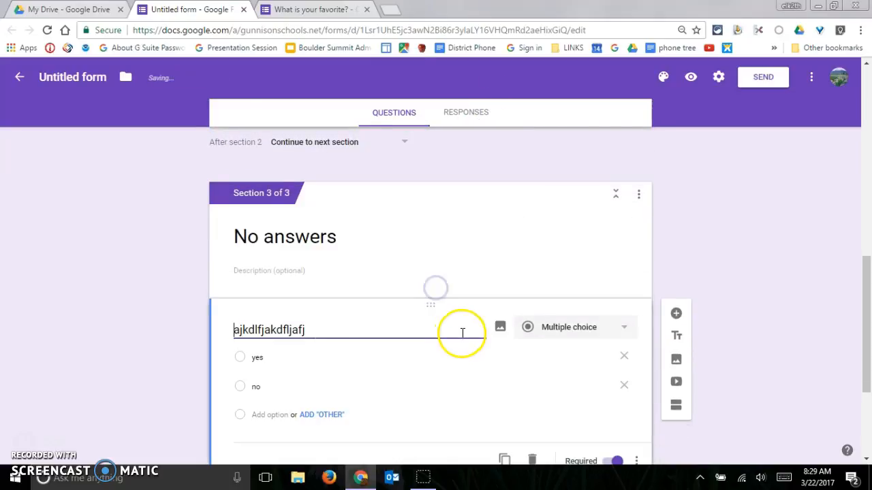
pyautogui.scroll(-2, 422, 290)
pyautogui.scroll(-2, 421, 290)
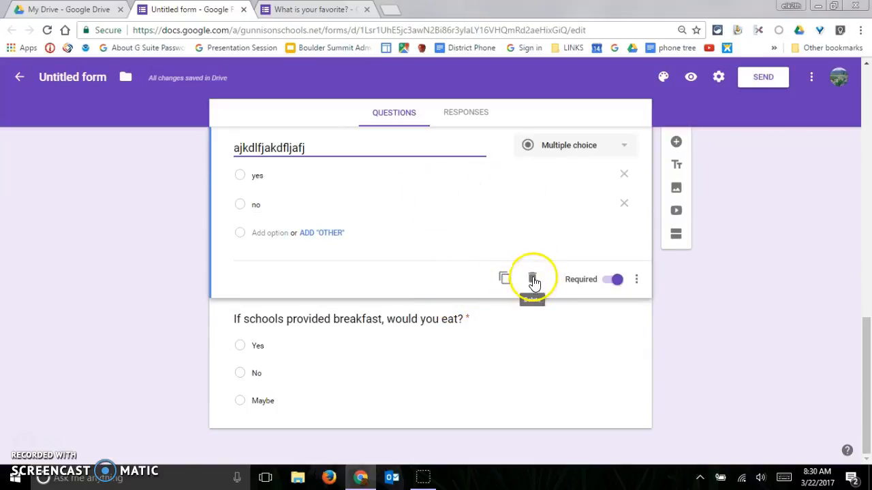
pyautogui.click(533, 280)
# - Enable going to a section based on the answer for the "Do you eat breakfast?" question
pyautogui.scroll(4, 593, 341)
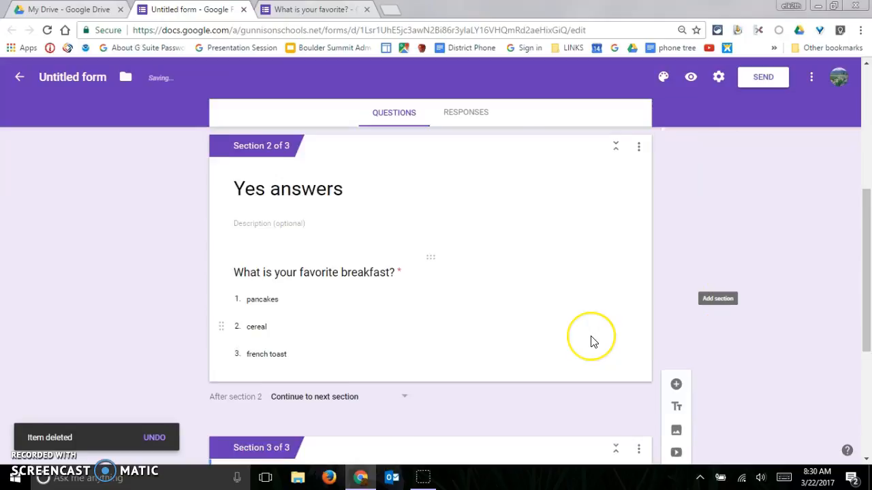
pyautogui.scroll(5, 592, 340)
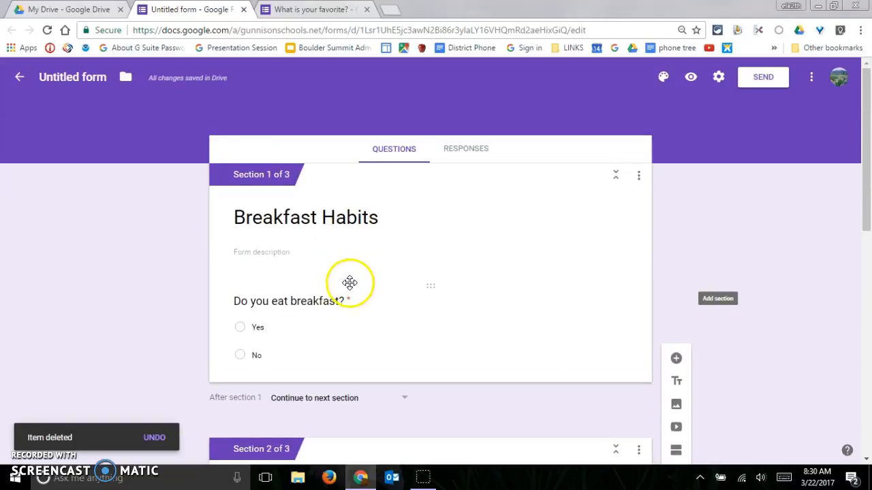
pyautogui.click(410, 312)
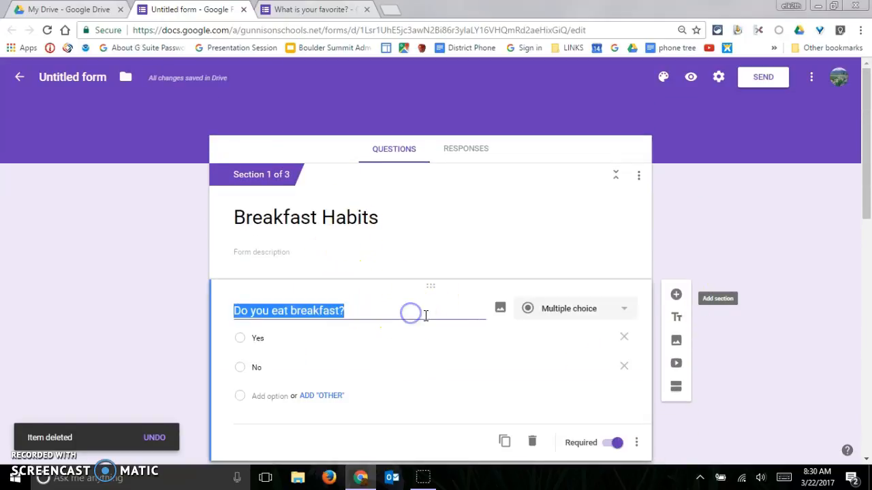
pyautogui.scroll(-1, 681, 410)
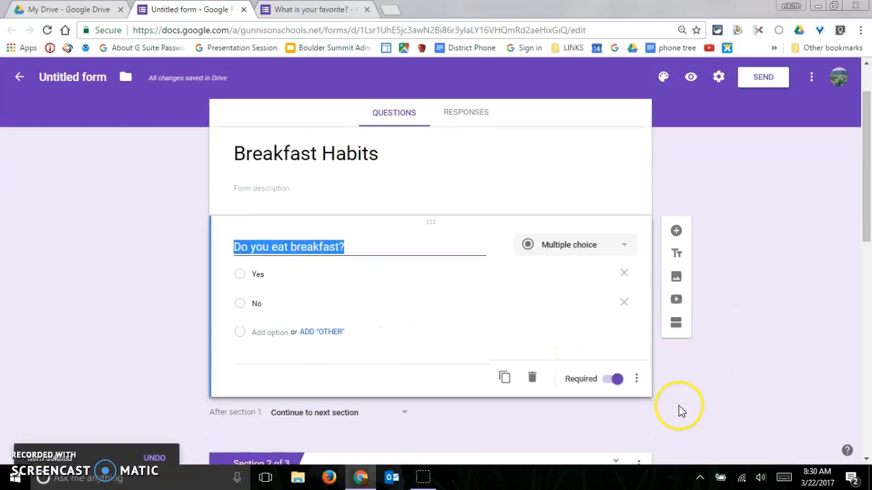
pyautogui.click(637, 380)
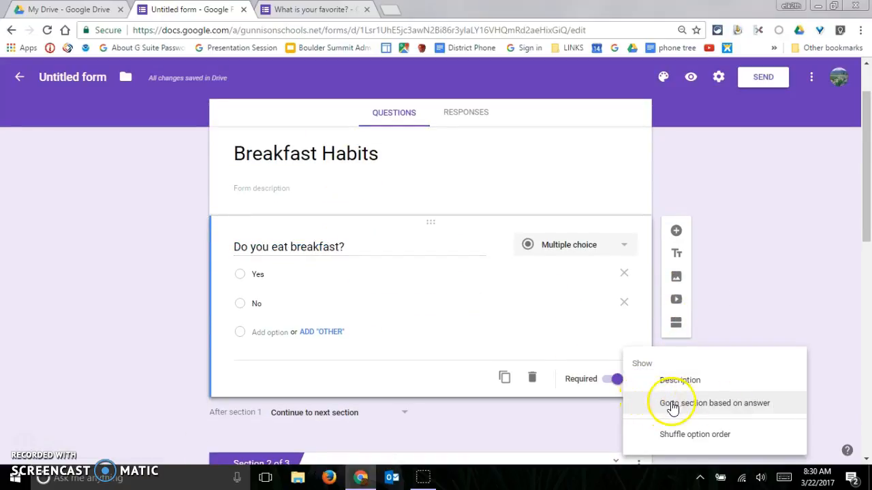
pyautogui.click(717, 403)
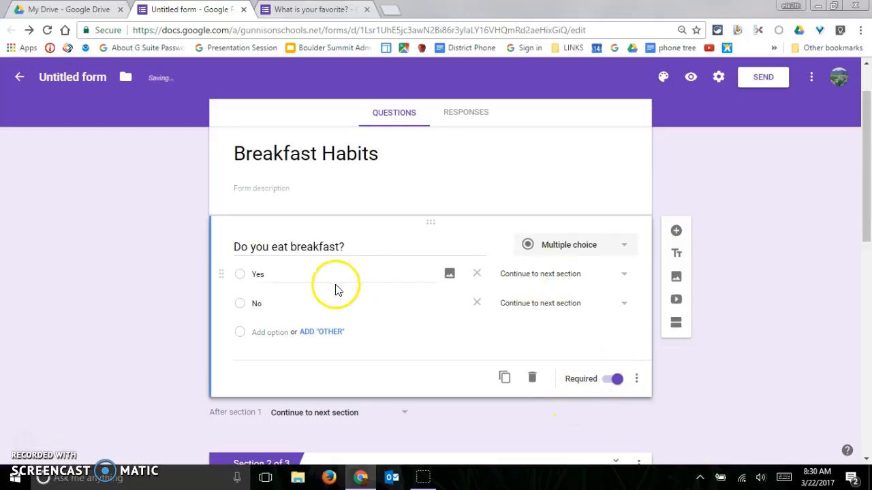
# - Route the Yes answer to section 2 (Yes answers) and the No answer to section 3 (No answers)
pyautogui.click(623, 274)
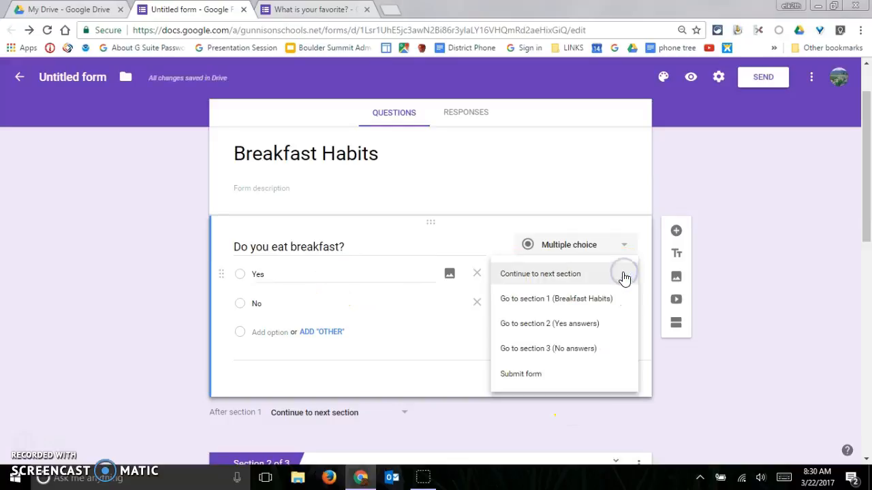
pyautogui.click(584, 330)
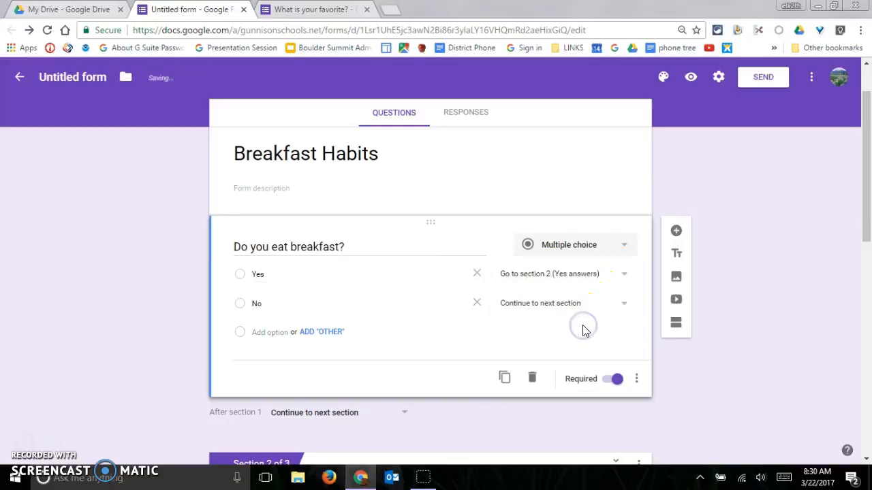
pyautogui.click(625, 306)
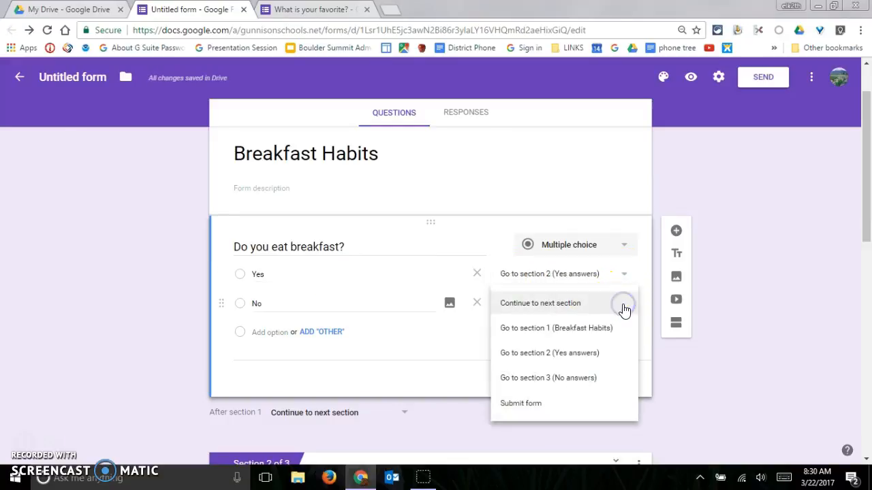
pyautogui.click(586, 377)
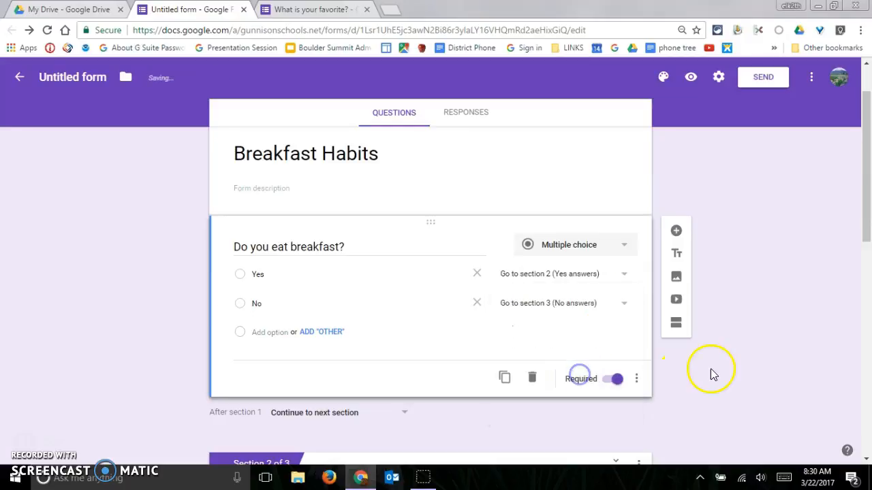
# - Examine the additional settings of the favorite breakfast question and the answer options of the school breakfast question
pyautogui.scroll(-2, 730, 353)
pyautogui.scroll(-4, 731, 352)
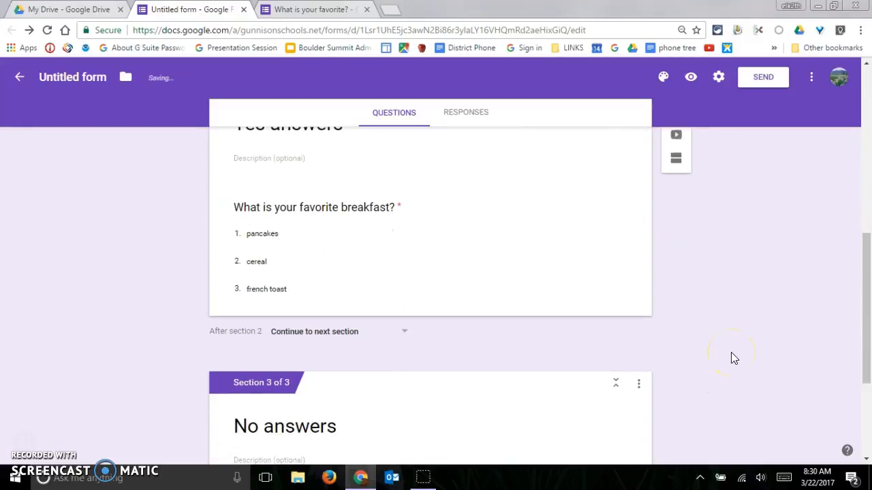
pyautogui.click(576, 259)
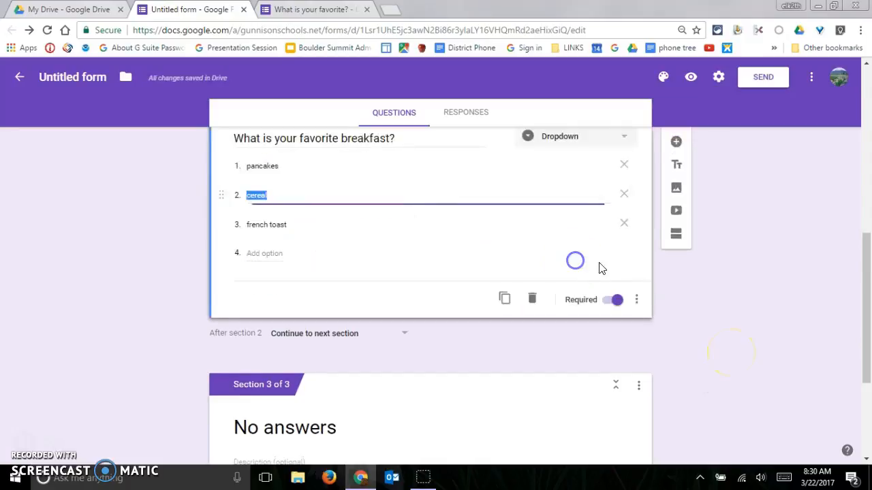
pyautogui.click(638, 301)
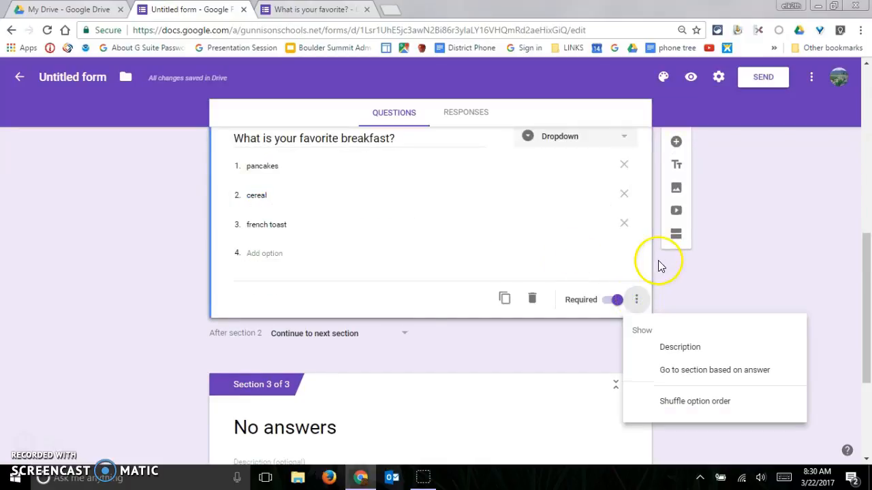
pyautogui.click(793, 250)
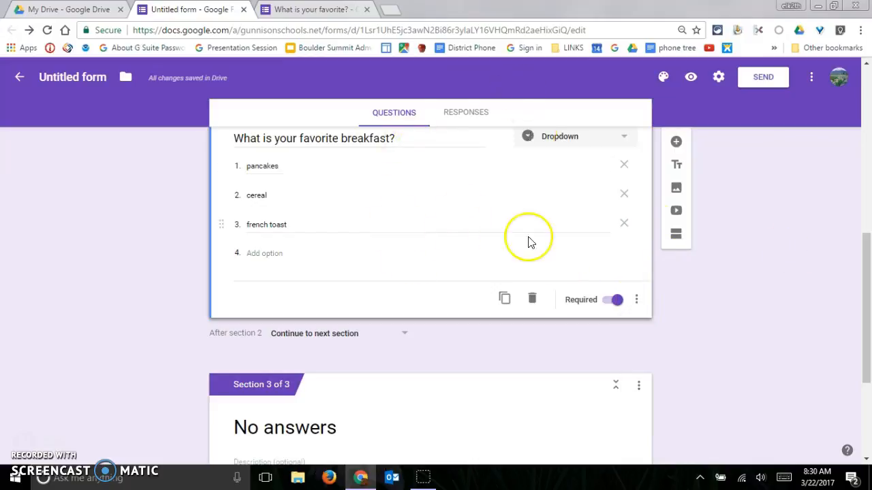
pyautogui.scroll(-3, 447, 273)
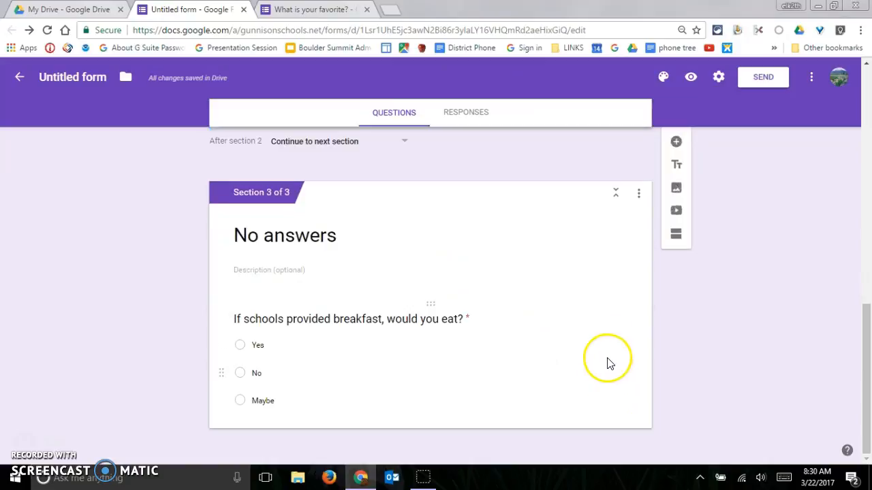
pyautogui.click(621, 334)
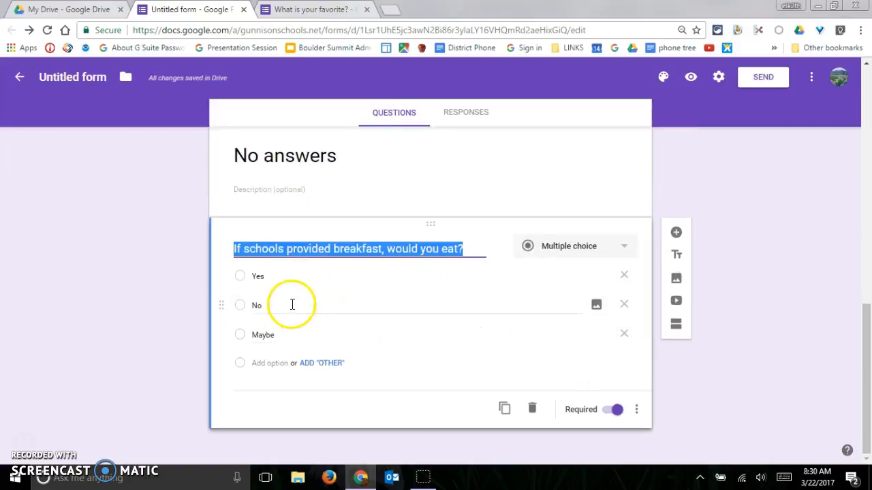
# - Change the form's theme color to pink
pyautogui.scroll(5, 683, 354)
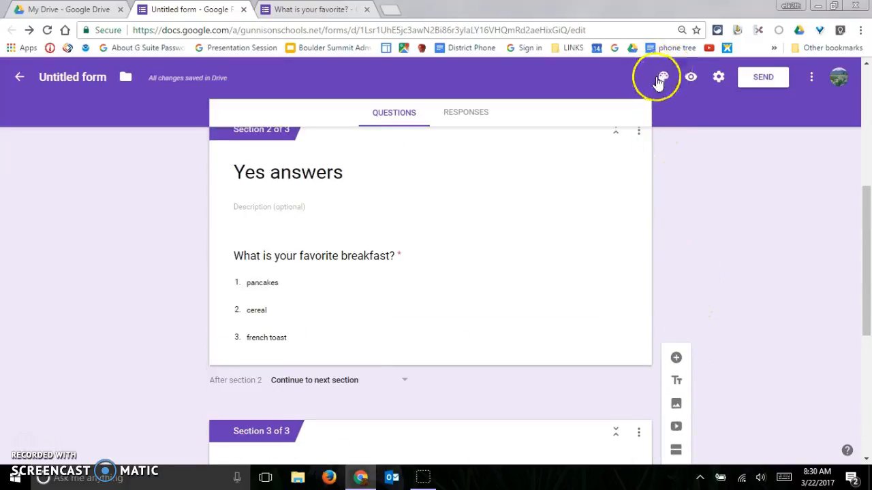
pyautogui.click(664, 79)
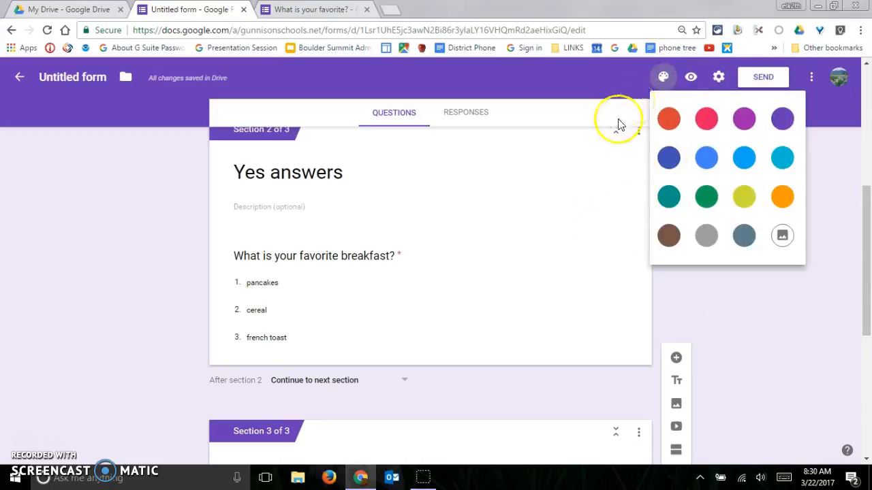
pyautogui.click(707, 122)
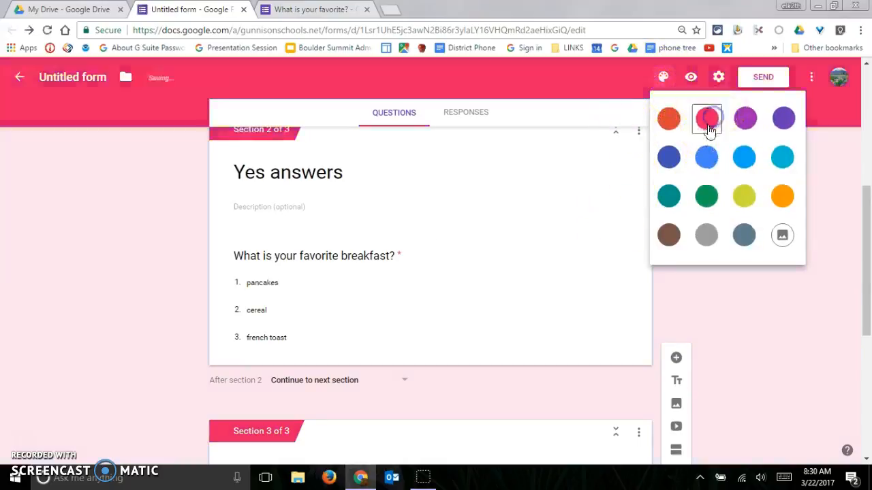
# - Apply the Work and School theme image showing a notepad, pencil and orange coffee cup as the form's header
pyautogui.click(649, 78)
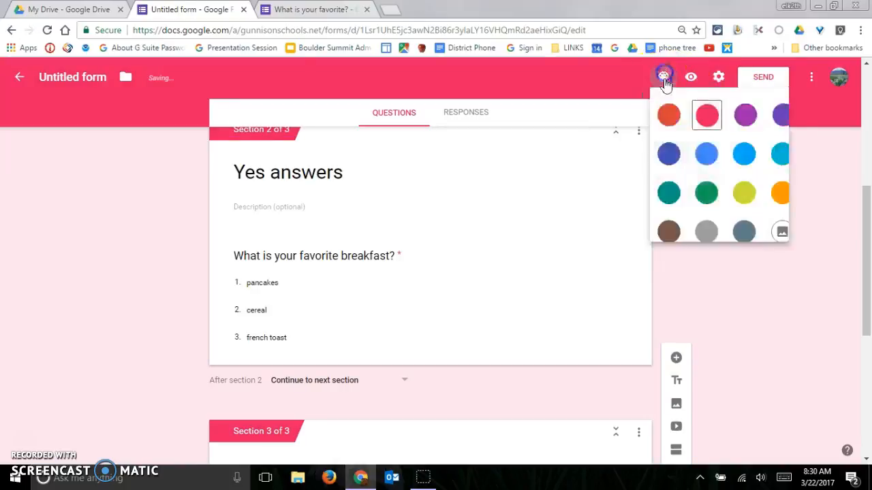
pyautogui.click(779, 235)
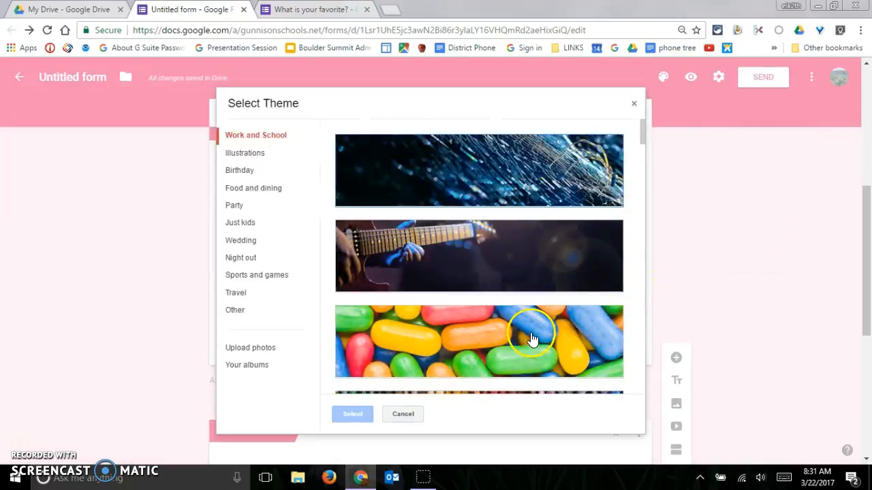
pyautogui.scroll(-7, 507, 339)
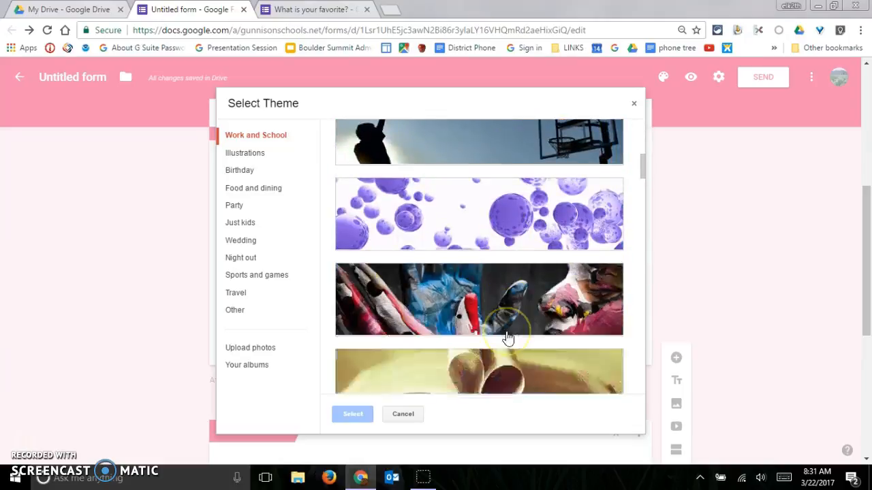
pyautogui.scroll(-9, 506, 338)
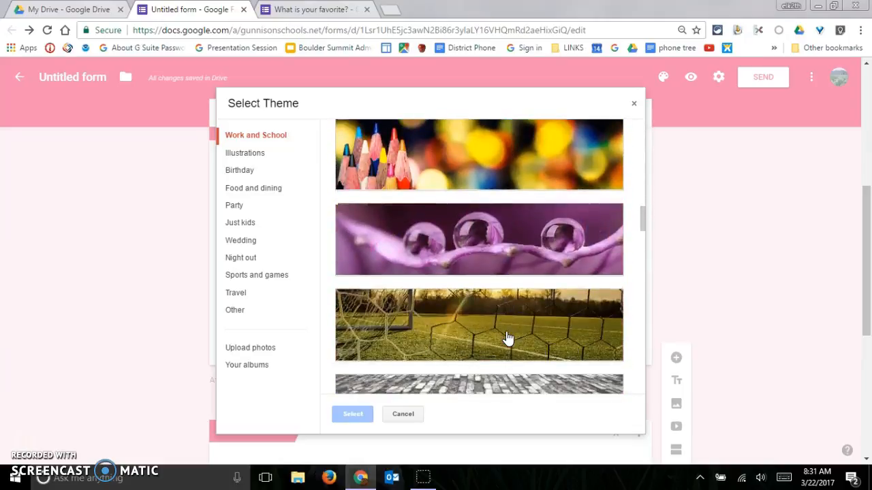
pyautogui.scroll(-4, 512, 228)
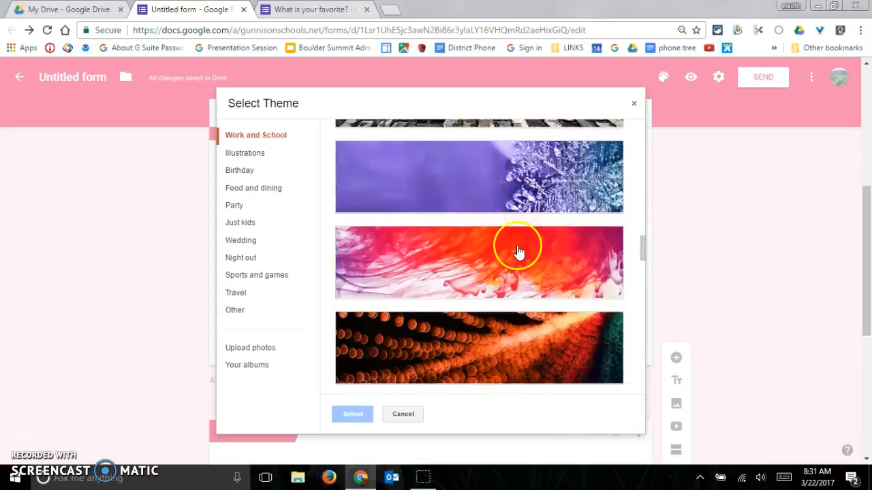
pyautogui.scroll(-9, 518, 252)
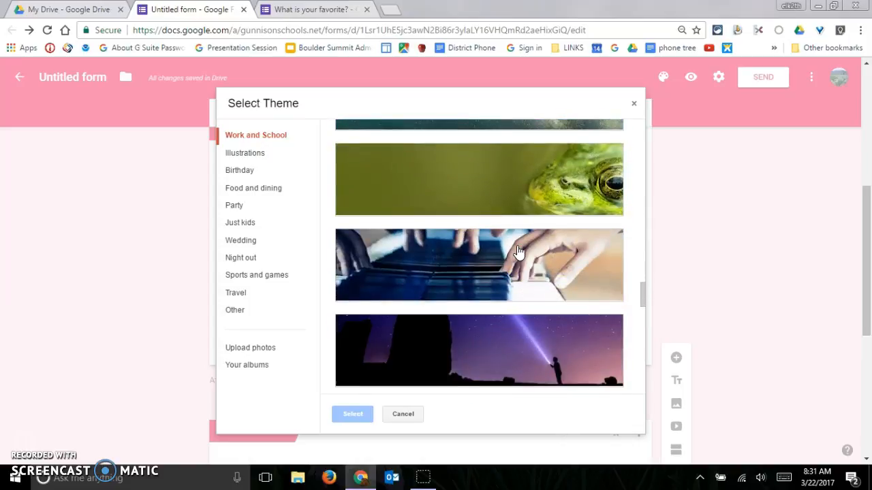
pyautogui.scroll(-7, 518, 251)
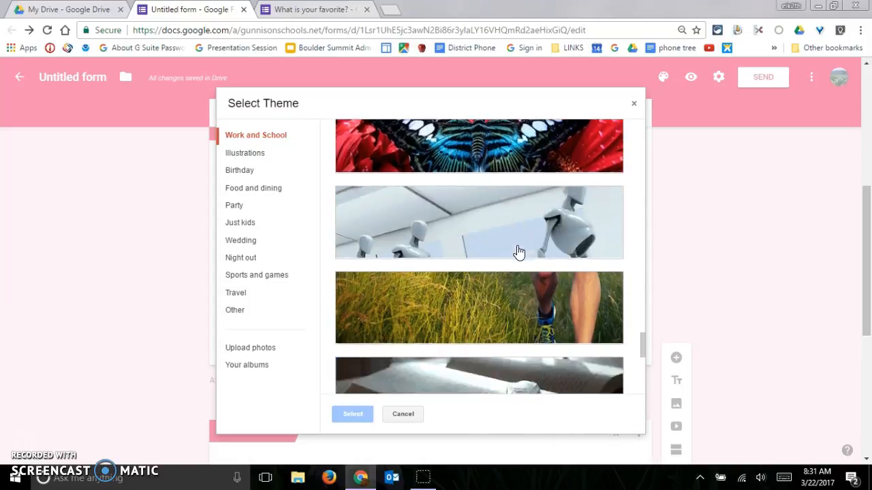
pyautogui.scroll(-5, 517, 252)
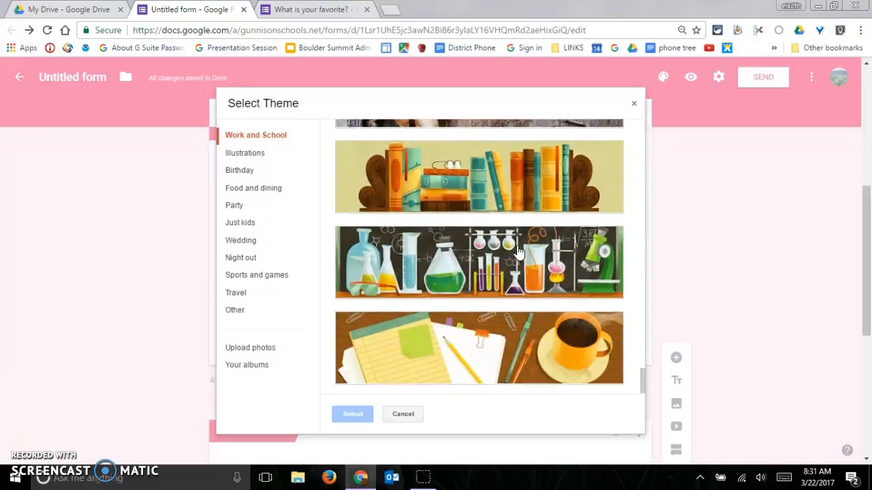
pyautogui.scroll(11, 517, 252)
pyautogui.scroll(-11, 517, 252)
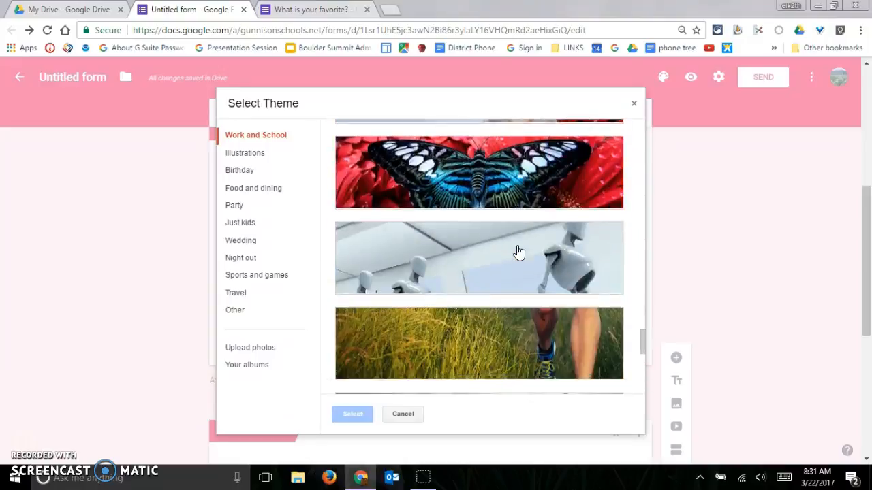
pyautogui.click(564, 326)
pyautogui.click(553, 352)
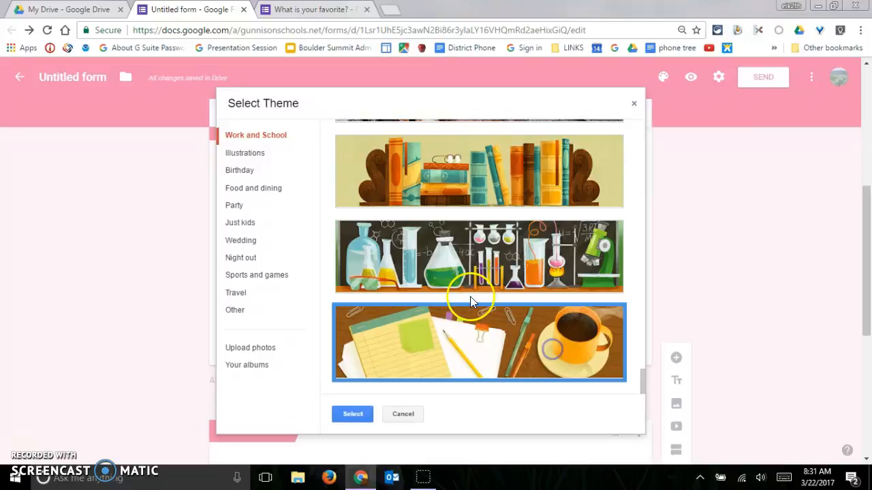
pyautogui.click(353, 416)
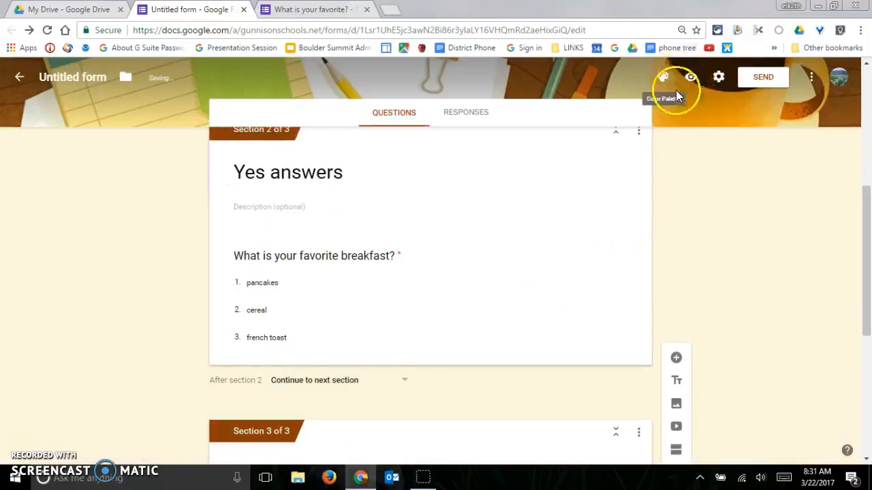
# - Preview the form with a Yes answer through to the favorite breakfast choices, and return to editing the form
pyautogui.click(690, 77)
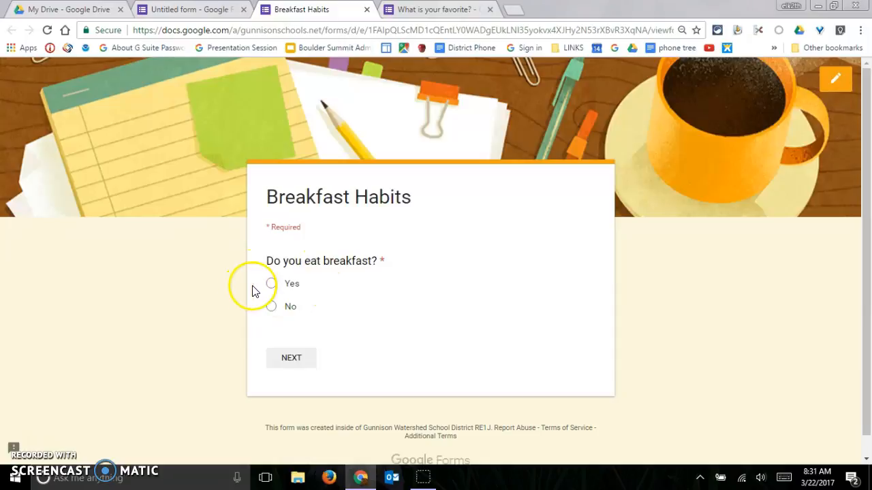
pyautogui.click(290, 358)
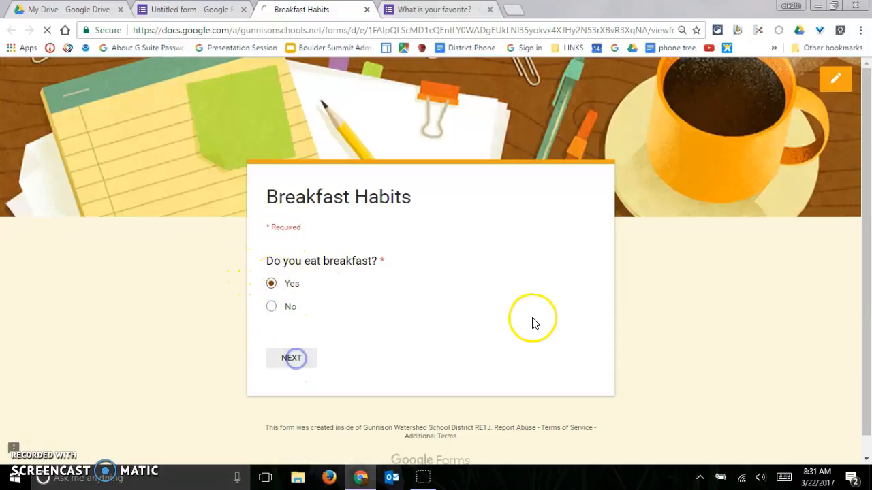
pyautogui.click(331, 317)
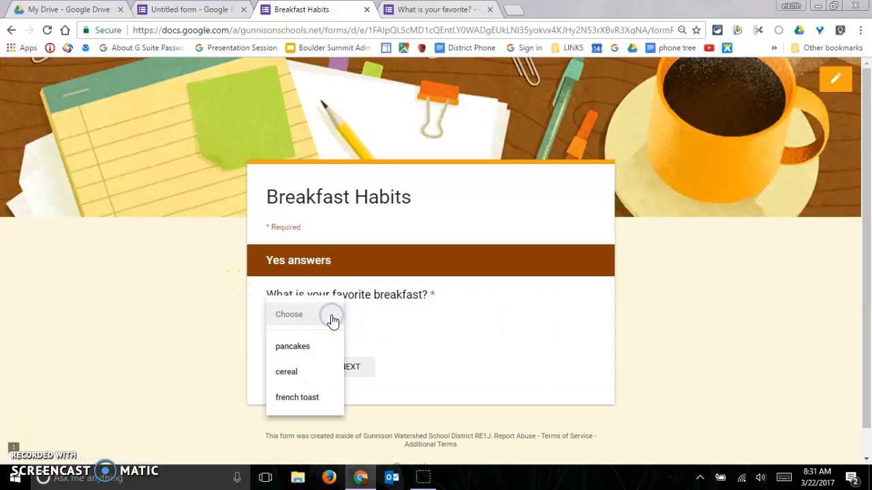
pyautogui.click(502, 331)
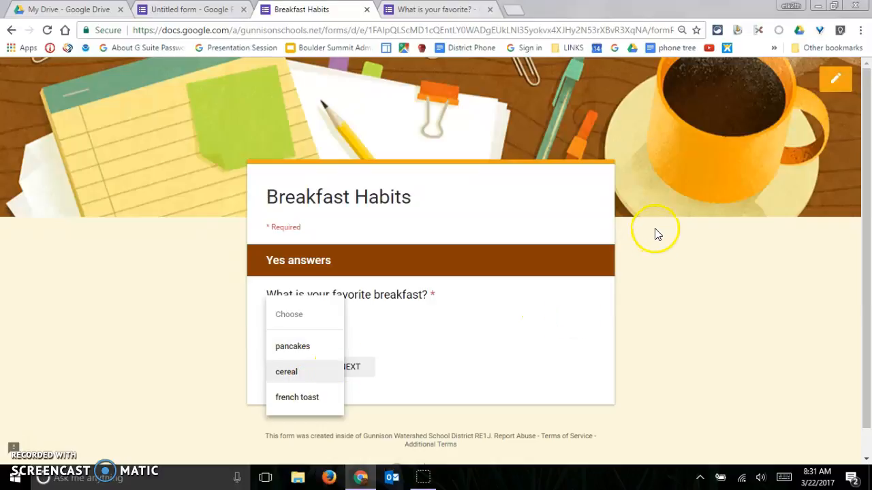
pyautogui.click(836, 114)
pyautogui.click(486, 104)
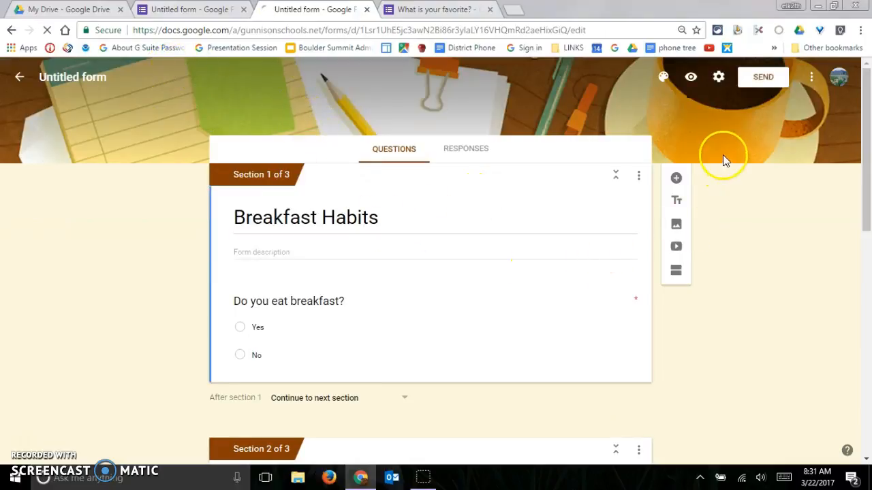
# - Examine the form's general settings, cancel them unchanged, and look over the form's additional options such as copying, printing and add-ons
pyautogui.click(718, 77)
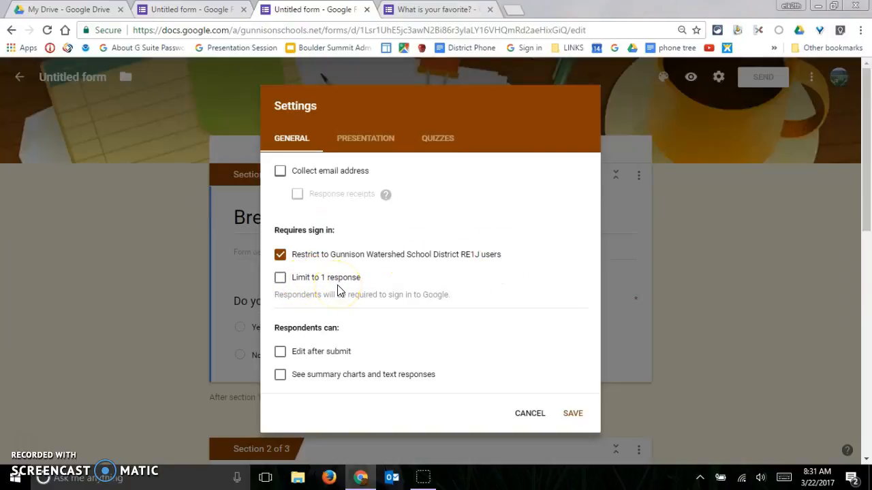
pyautogui.click(322, 359)
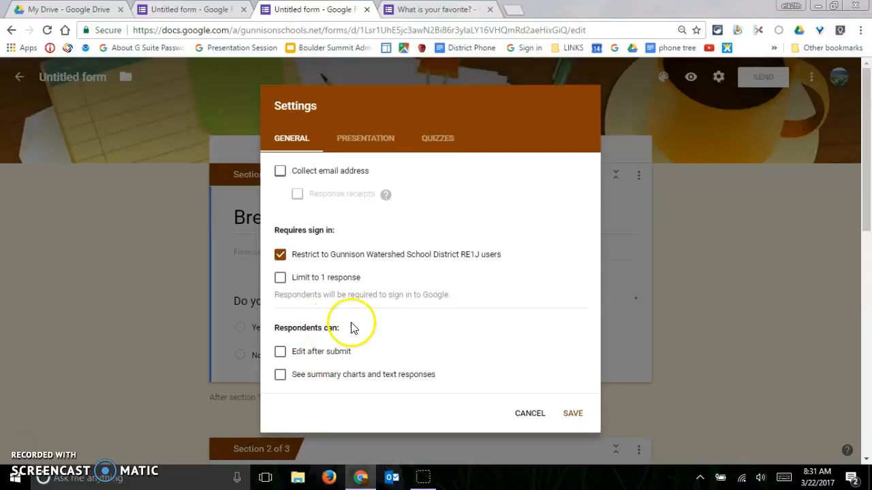
pyautogui.click(530, 413)
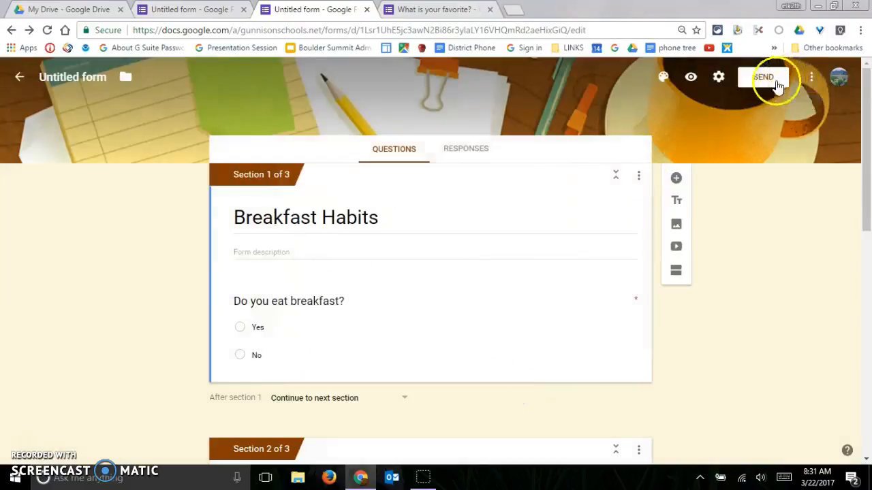
pyautogui.click(810, 79)
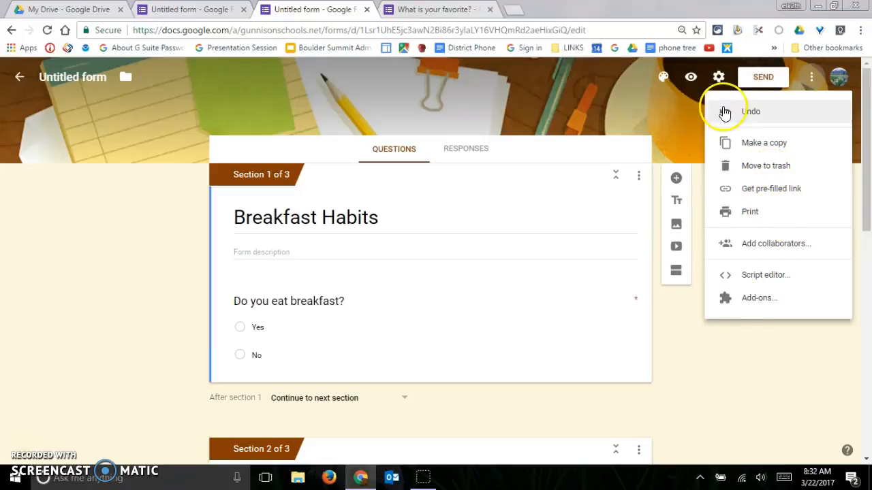
pyautogui.click(762, 358)
# - Generate a shortened link for sending the Breakfast Habits form and copy it
pyautogui.click(763, 77)
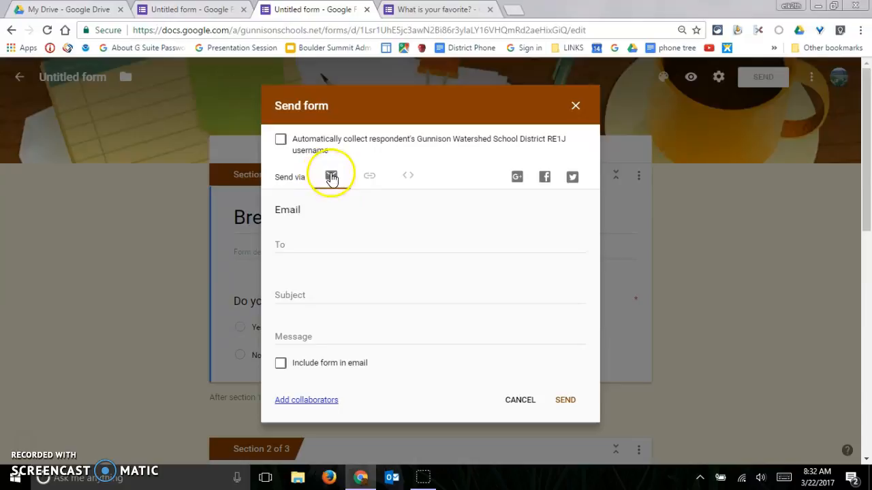
pyautogui.click(371, 175)
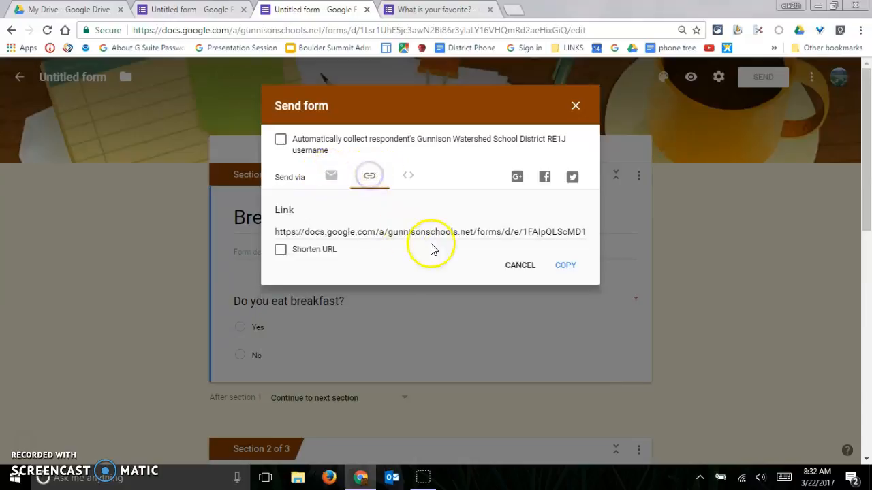
pyautogui.click(281, 249)
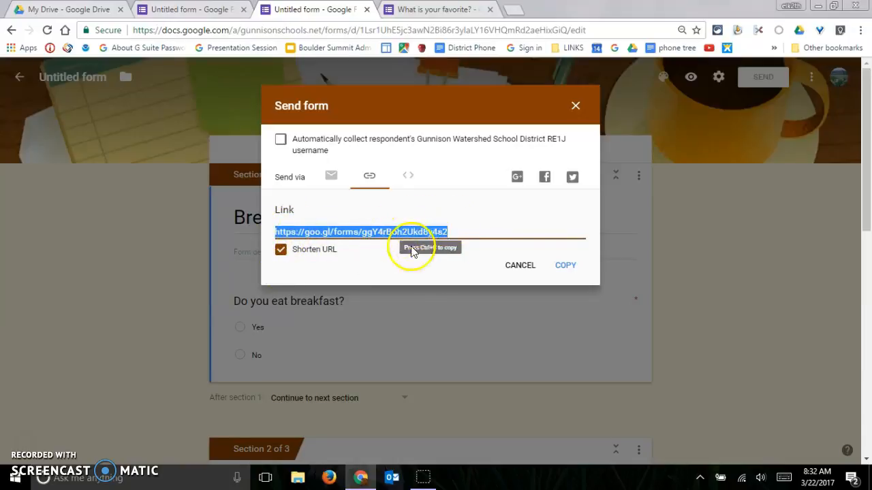
pyautogui.click(566, 267)
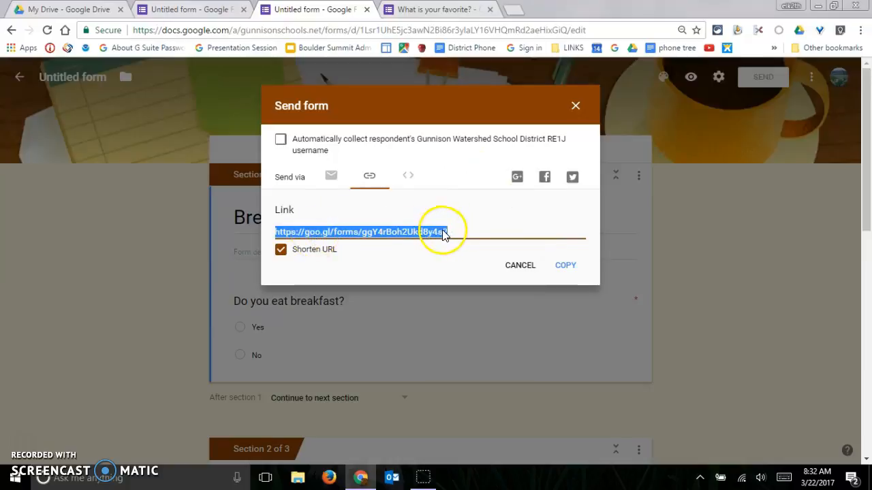
pyautogui.click(514, 10)
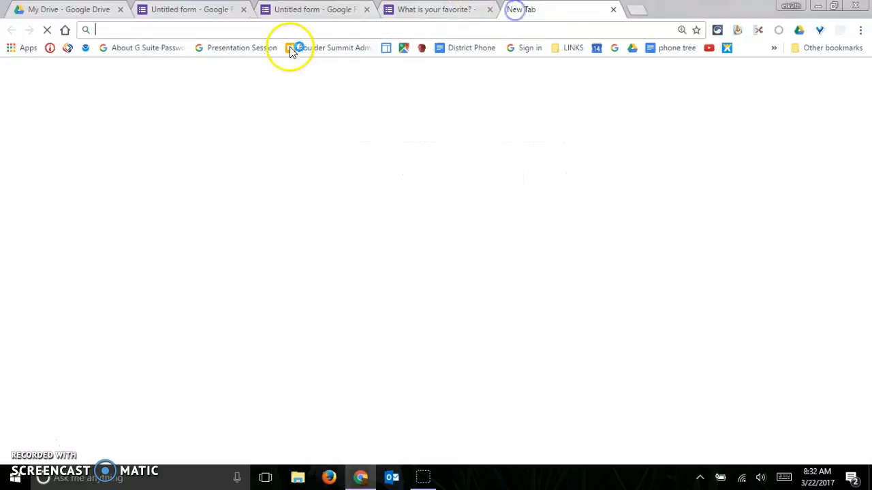
pyautogui.write('qr')
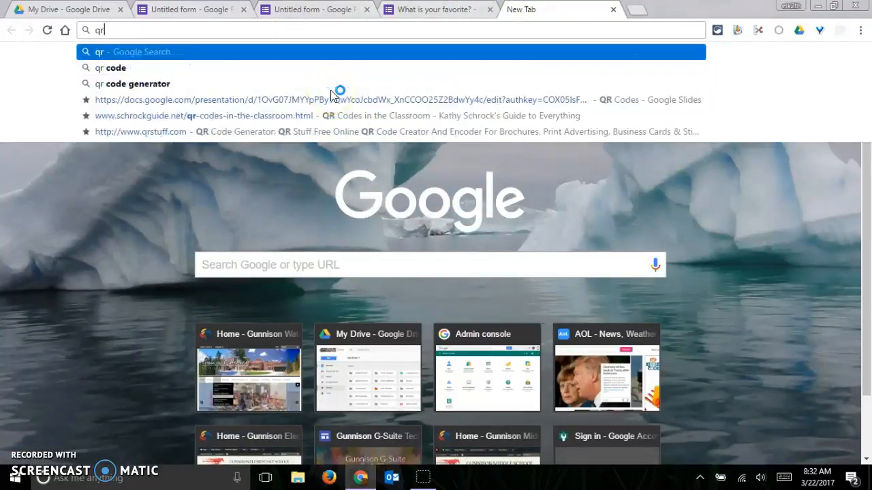
pyautogui.click(209, 82)
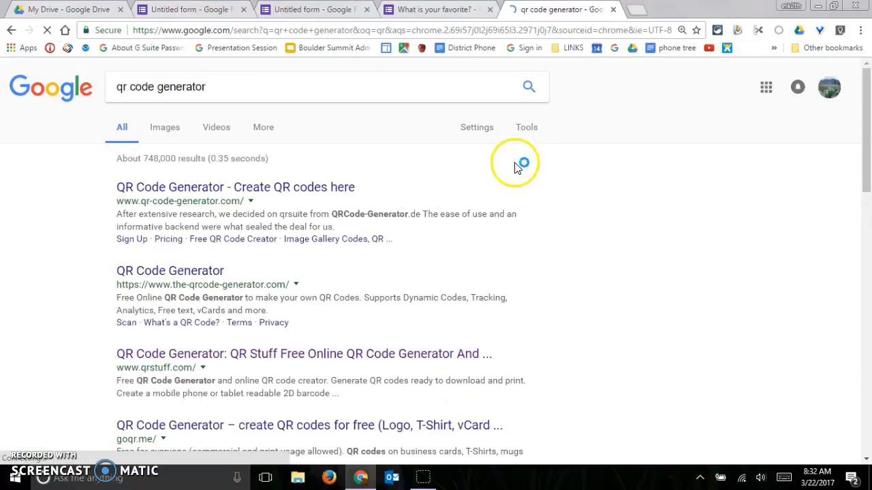
pyautogui.click(317, 188)
pyautogui.click(11, 31)
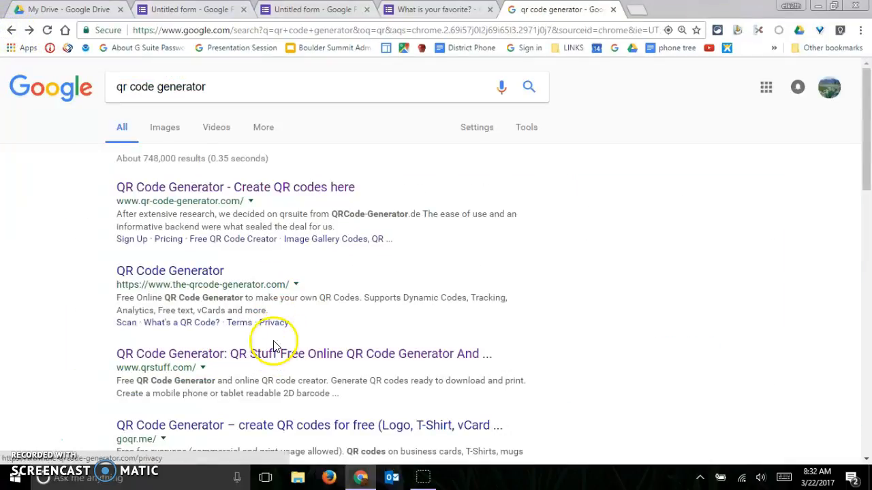
pyautogui.click(249, 353)
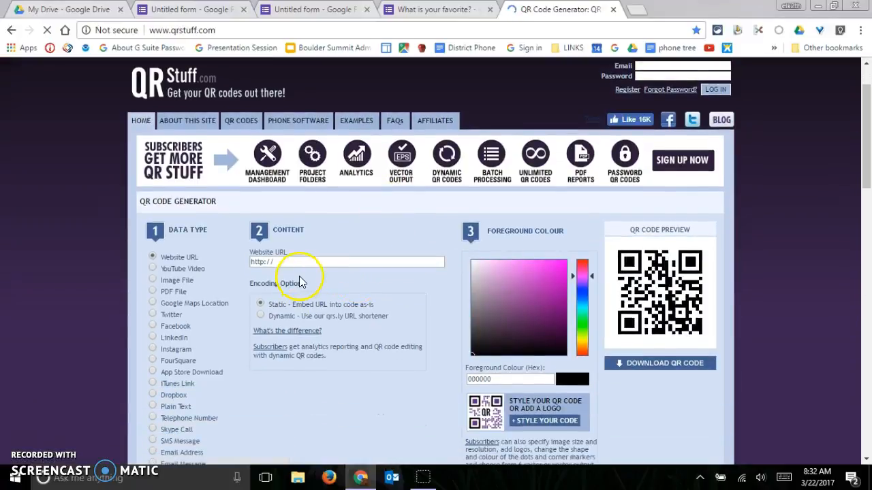
# - Generate a static website QR code from the copied short form link, keeping the foreground colour at 000000
pyautogui.click(290, 264)
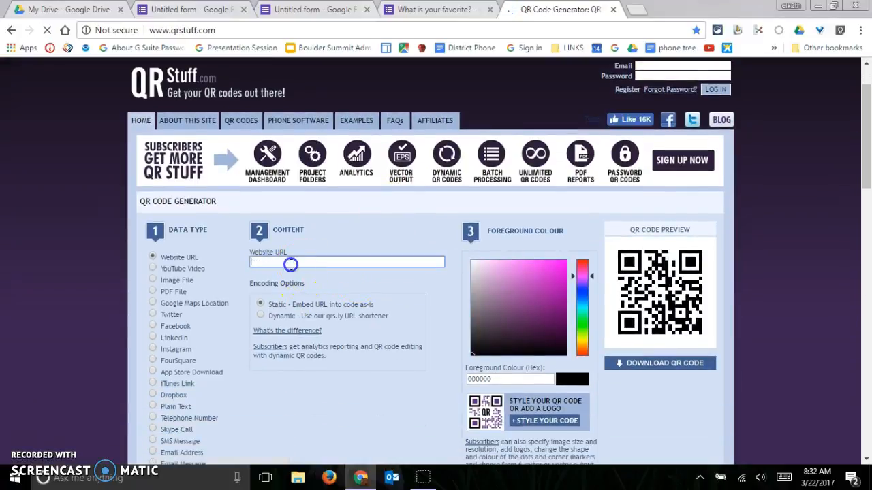
pyautogui.hotkey('ctrl', 'v')
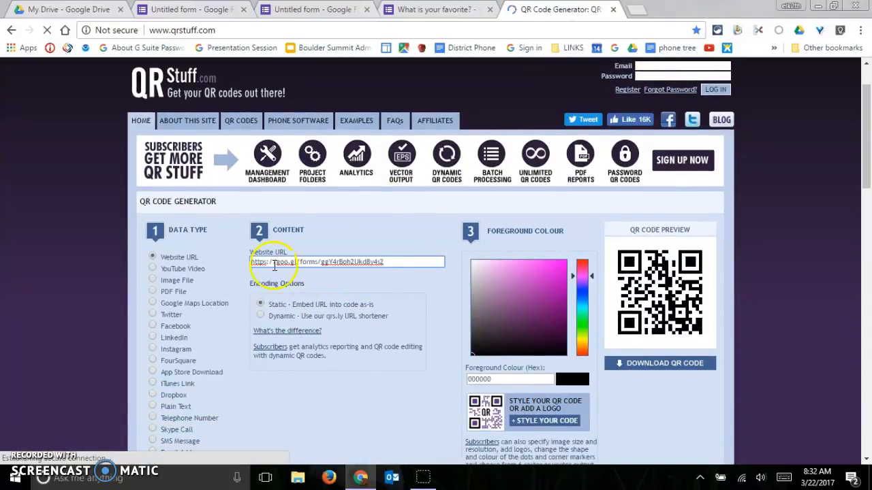
pyautogui.click(582, 298)
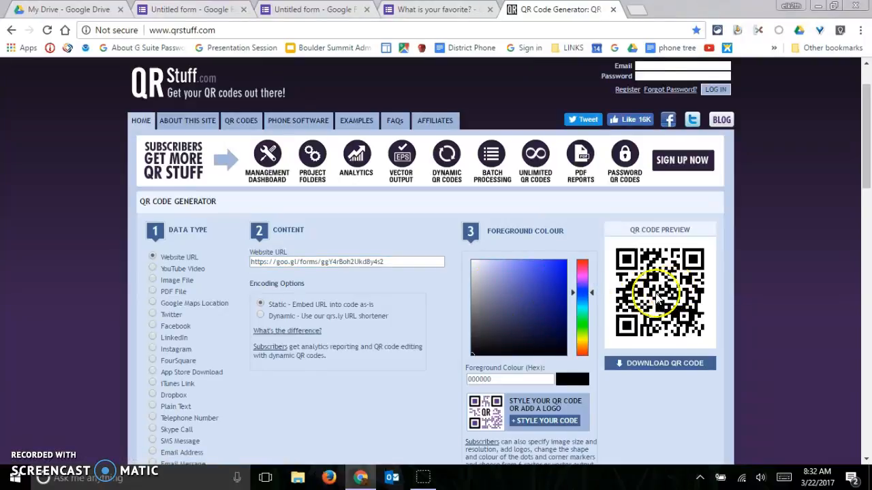
# - Download the QR code as a PNG, view the image in Photos, and return to the generator site, declining its subscription offer
pyautogui.scroll(-1, 652, 313)
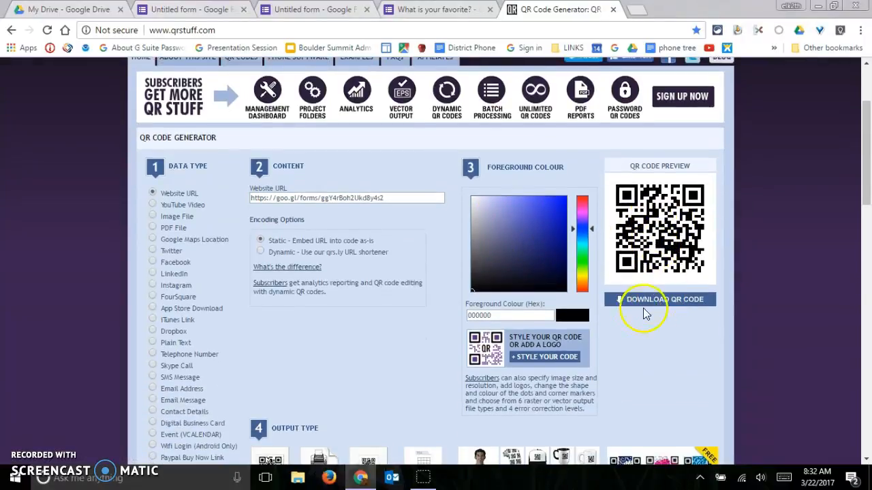
pyautogui.click(652, 303)
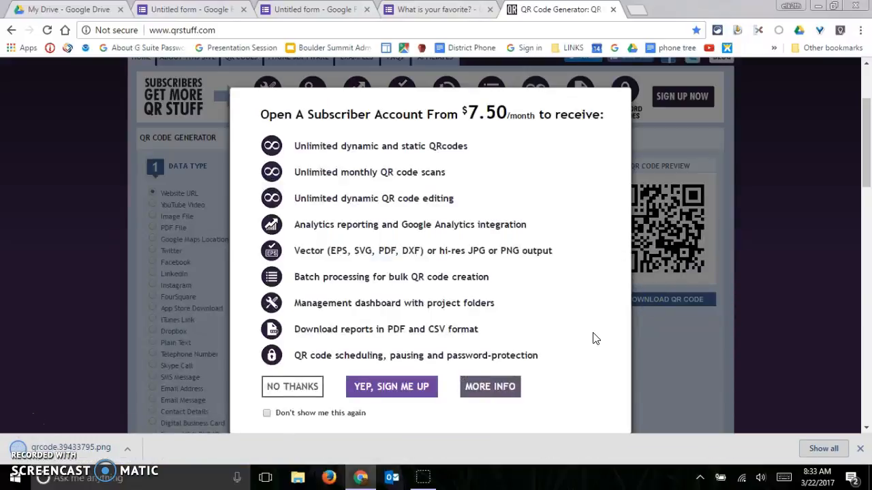
pyautogui.click(105, 453)
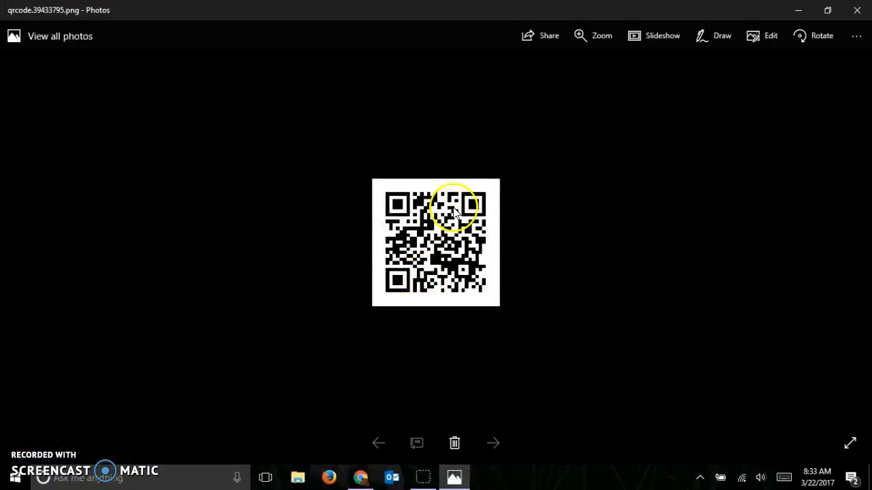
pyautogui.click(800, 10)
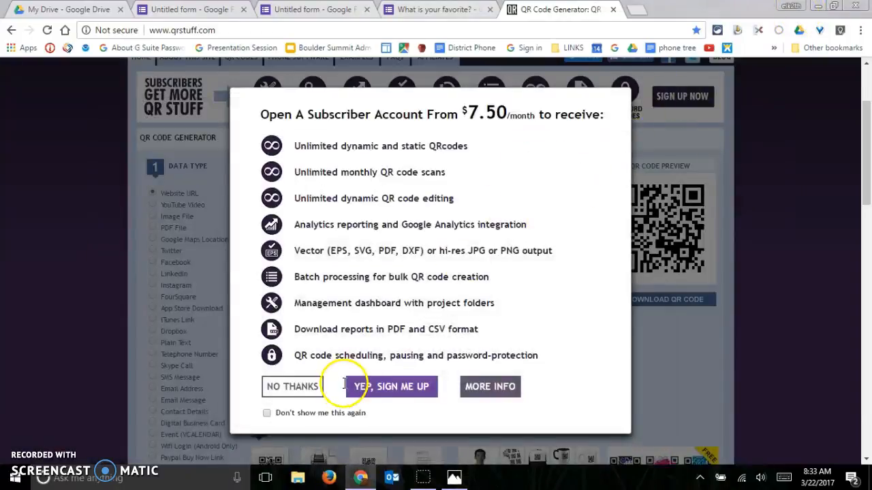
pyautogui.click(295, 387)
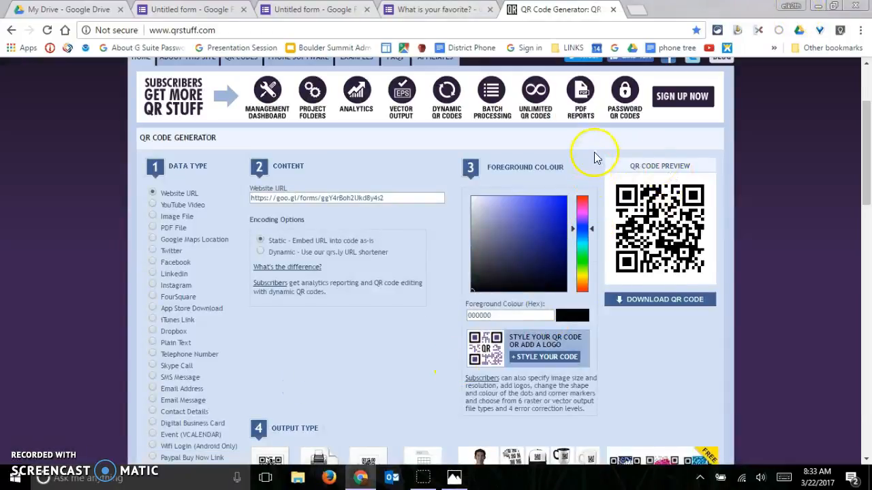